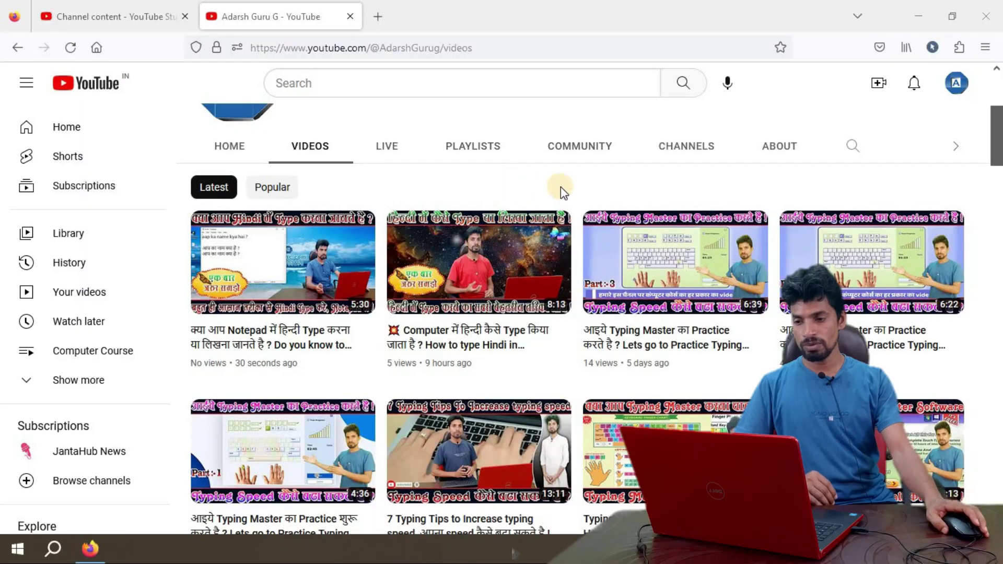
Scroll the YouTube channel's video list to the newest Notepad Hindi-typing upload.
{"action": "scroll", "coordinate": [560, 190], "scroll_direction": "up", "scroll_amount": 2}
{"action": "scroll", "coordinate": [560, 190], "scroll_direction": "up", "scroll_amount": 2}
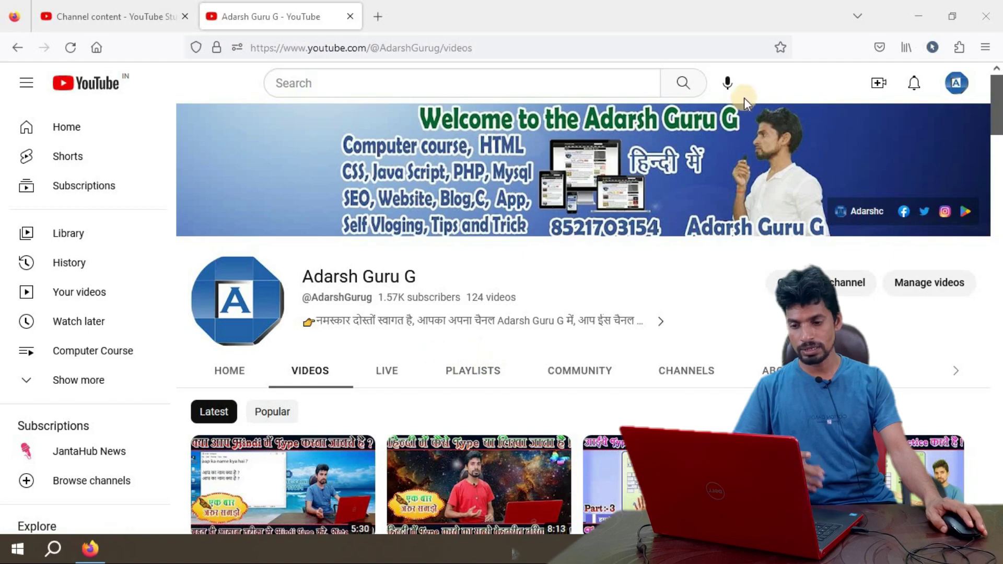
{"action": "scroll", "coordinate": [842, 305], "scroll_direction": "down", "scroll_amount": 2}
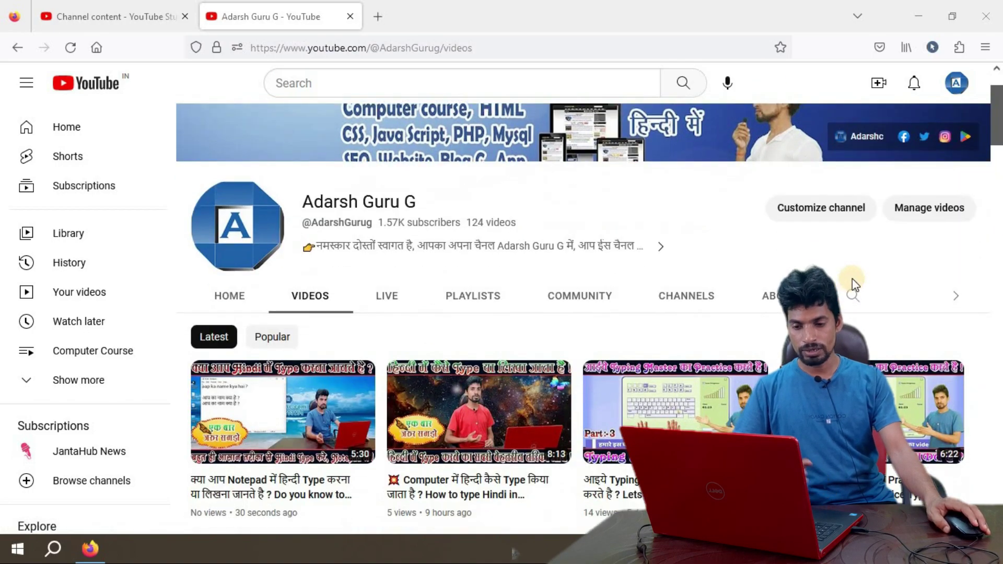
{"action": "scroll", "coordinate": [897, 258], "scroll_direction": "down", "scroll_amount": 2}
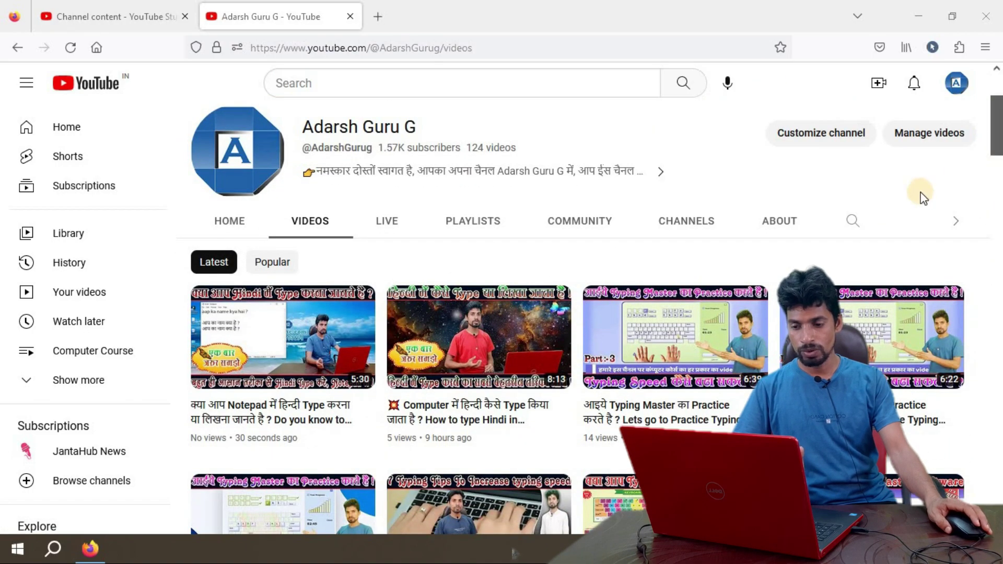
{"action": "scroll", "coordinate": [933, 194], "scroll_direction": "down", "scroll_amount": 3}
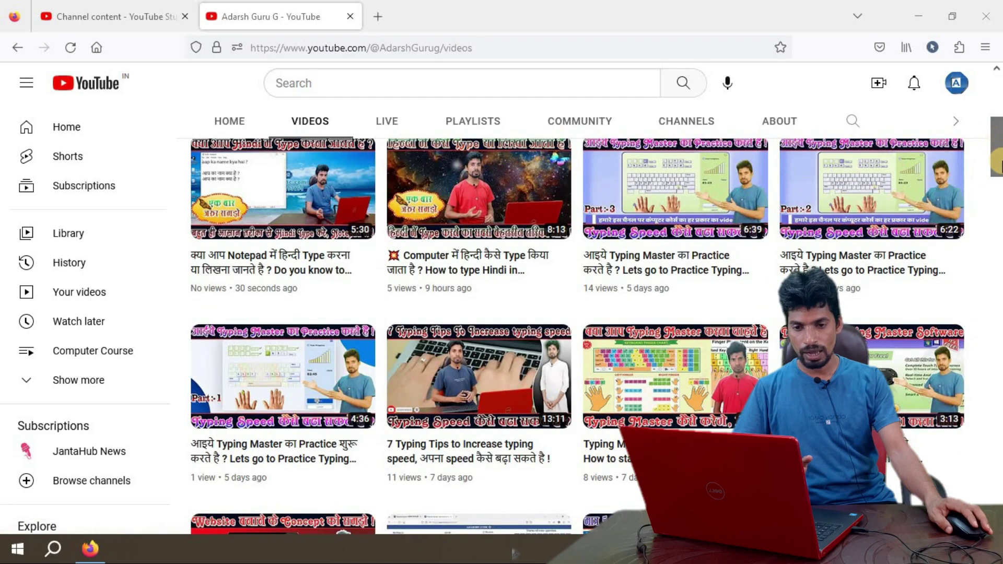
{"action": "left_click_drag", "start_coordinate": [997, 162], "coordinate": [997, 149]}
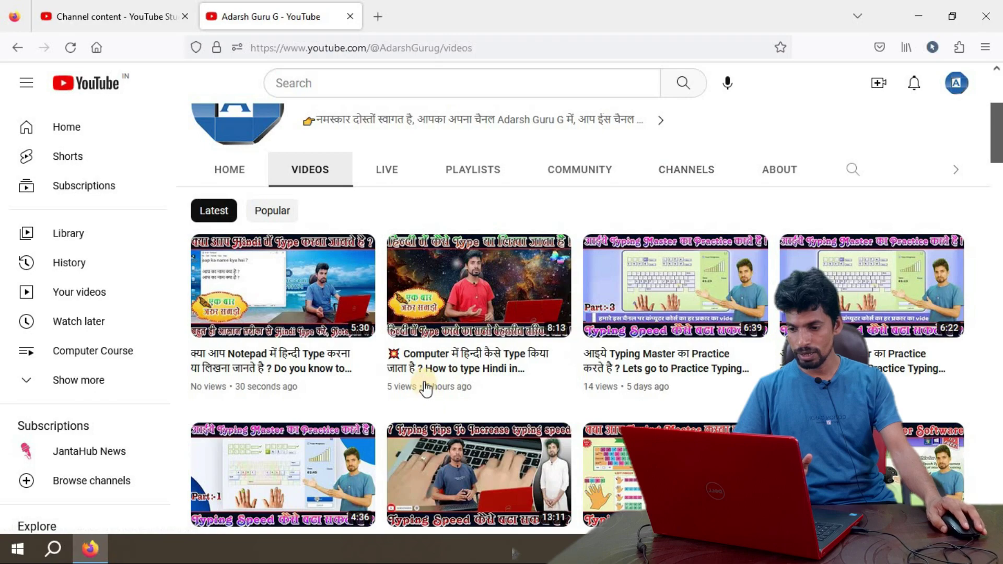
{"action": "mouse_move", "coordinate": [479, 286]}
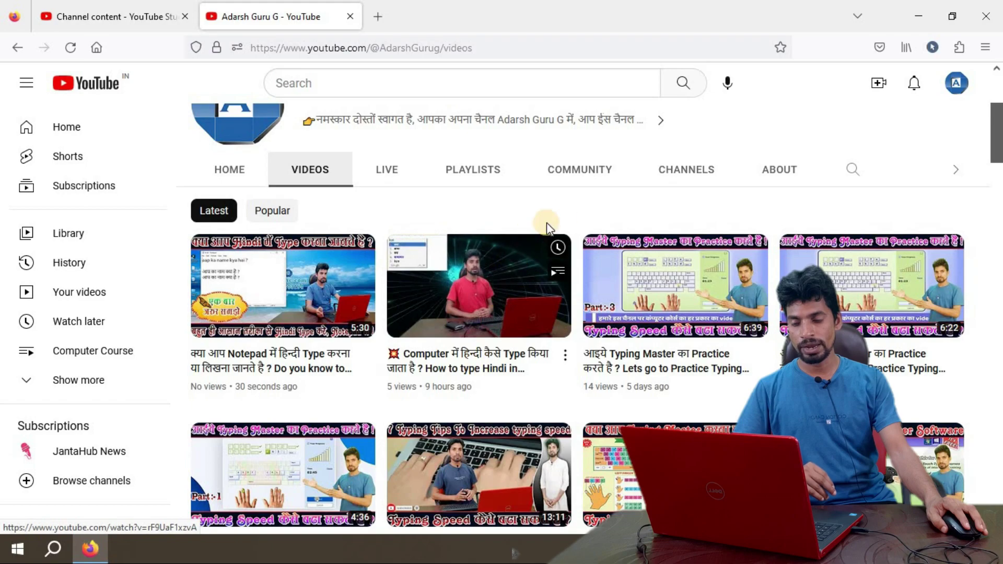
Minimize Firefox and launch Microsoft Word 2010 from a Start search for 'ms w'.
{"action": "left_click", "coordinate": [909, 9]}
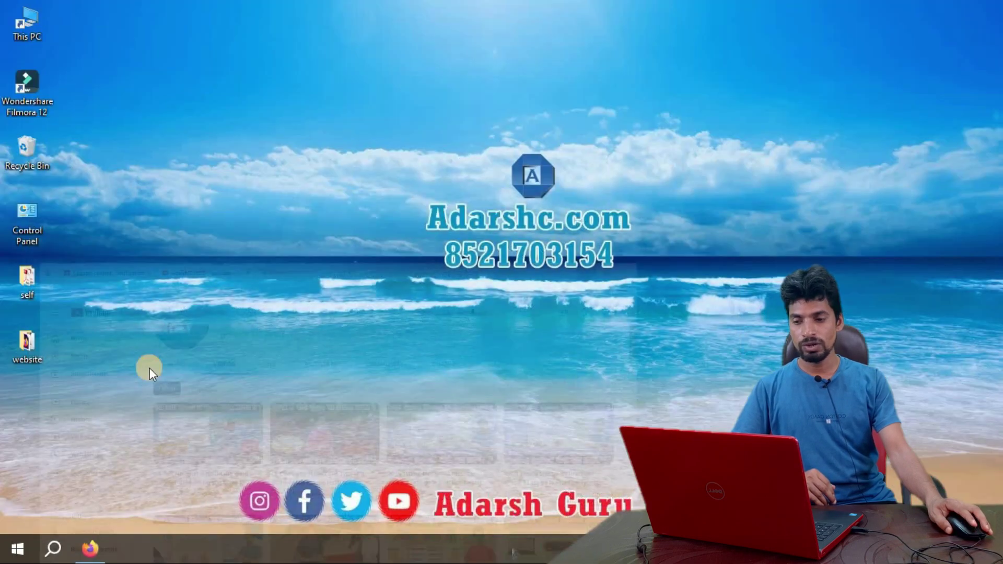
{"action": "left_click", "coordinate": [12, 553]}
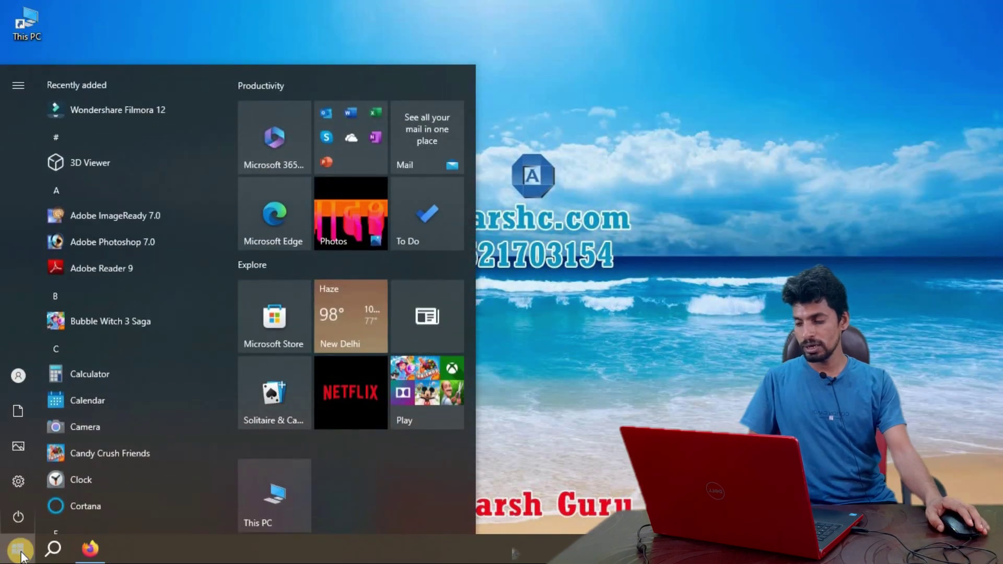
{"action": "type", "text": "ms wor"}
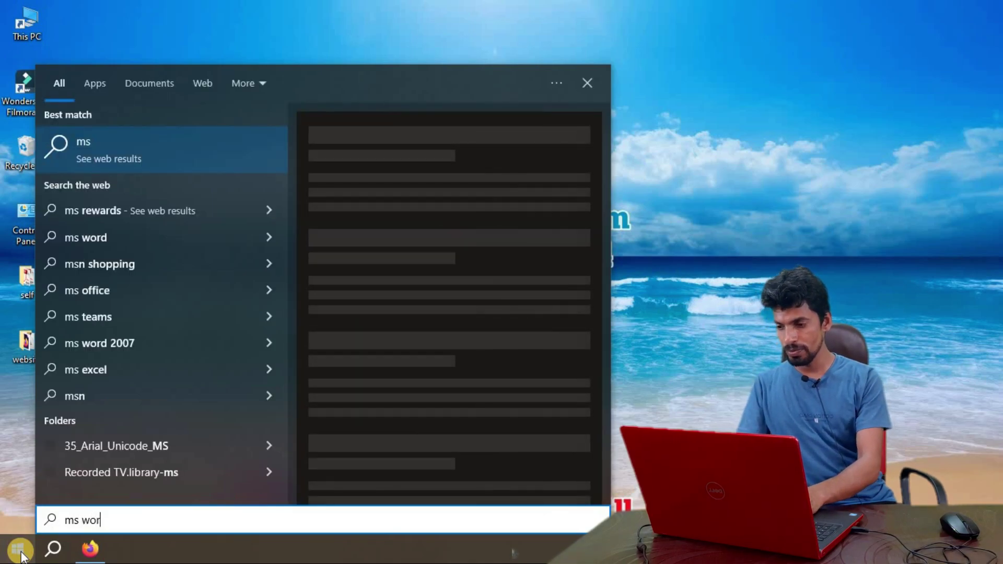
{"action": "key", "text": "BackSpace"}
{"action": "key", "text": "BackSpace"}
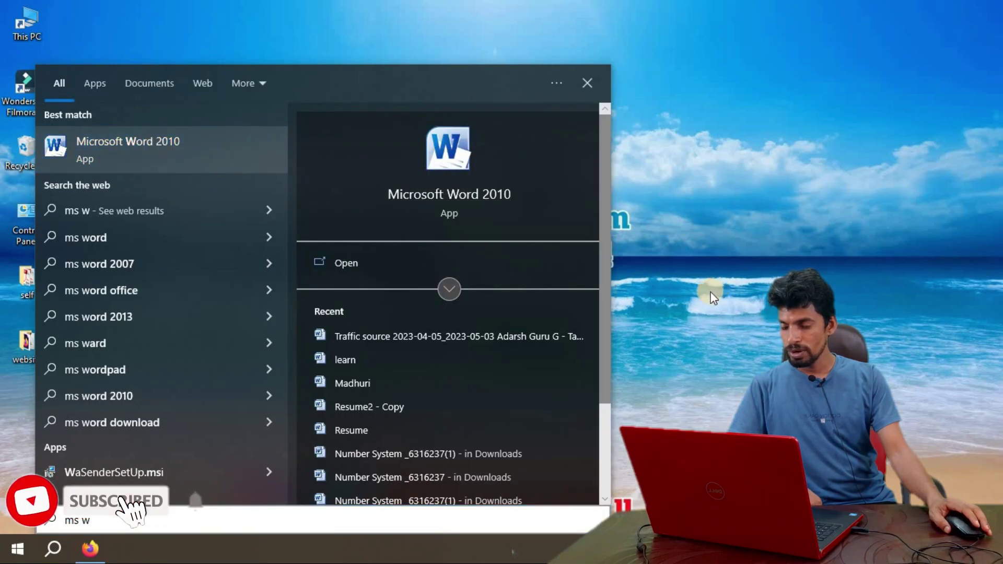
{"action": "left_click", "coordinate": [701, 296]}
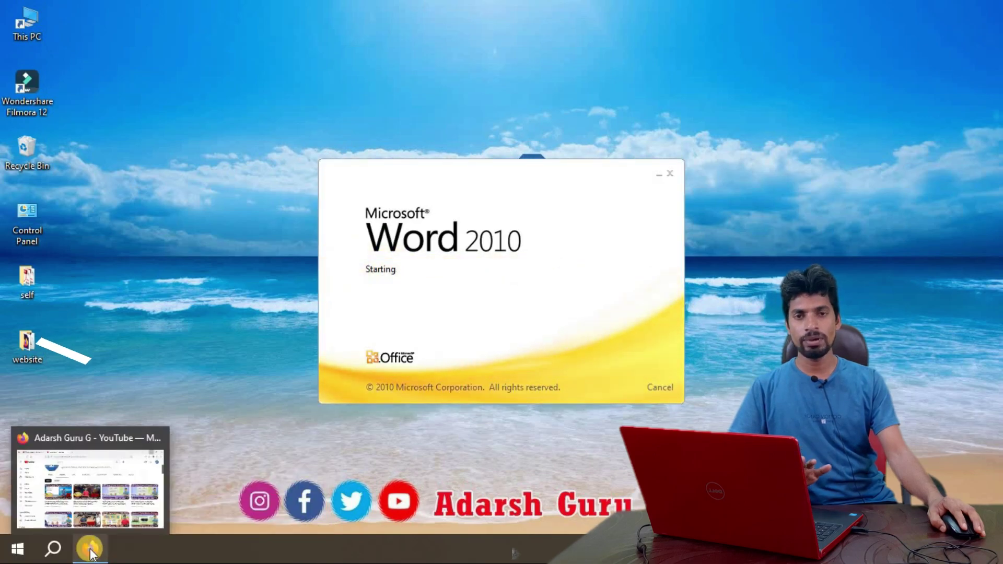
{"action": "left_click", "coordinate": [98, 523]}
{"action": "left_click", "coordinate": [106, 500]}
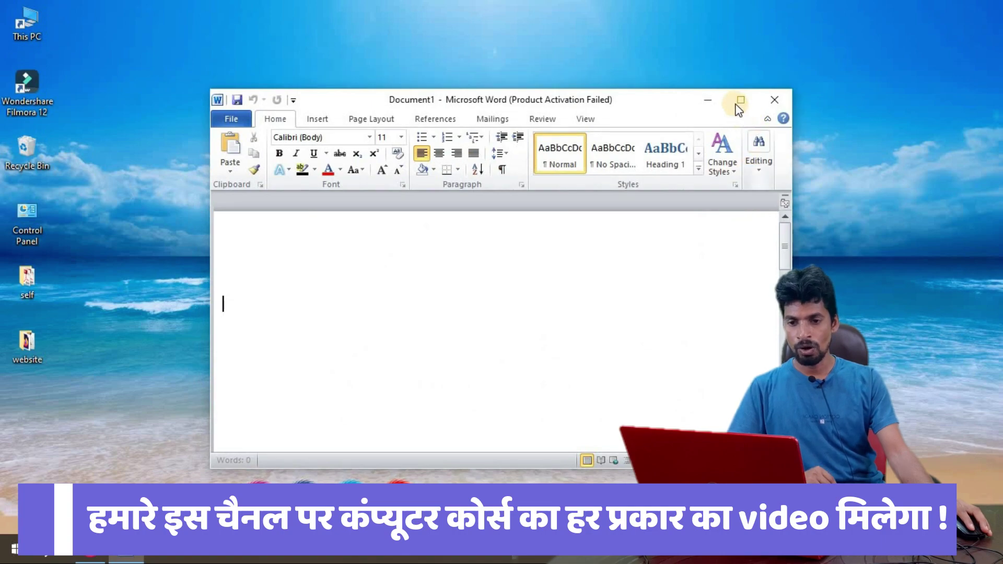
Maximize Word's blank Document1 and close the Office Activation Wizard.
{"action": "left_click", "coordinate": [741, 101]}
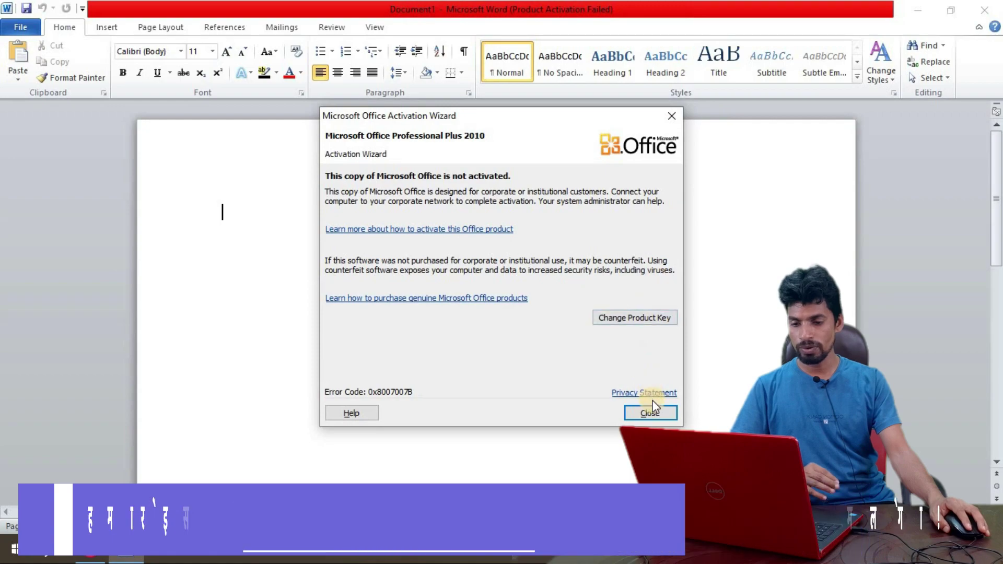
{"action": "left_click", "coordinate": [650, 412]}
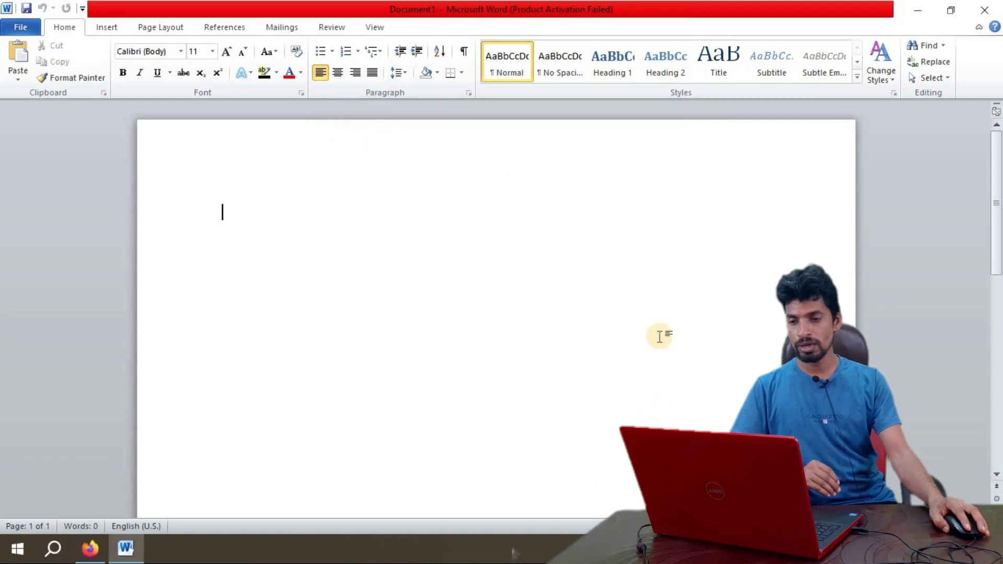
Launch Excel 2010 via a Start search for 'excel', dismiss activation, and maximize Book1.
{"action": "left_click", "coordinate": [51, 548]}
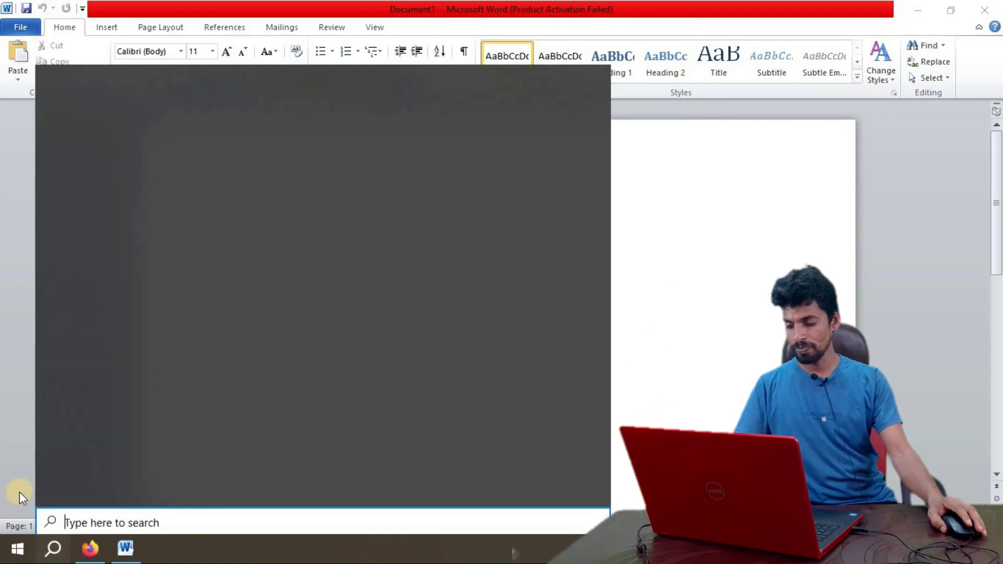
{"action": "type", "text": "ex"}
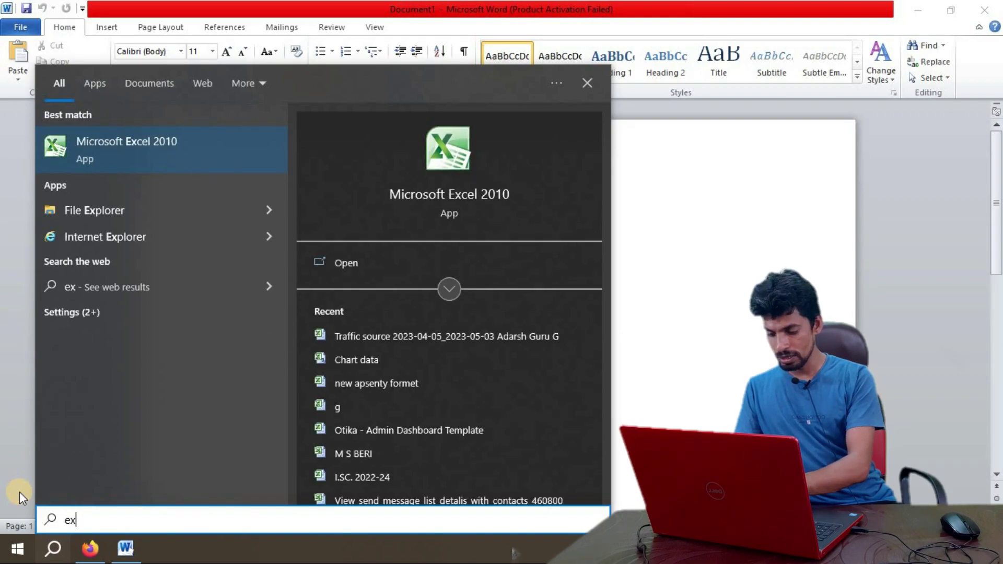
{"action": "type", "text": "cel"}
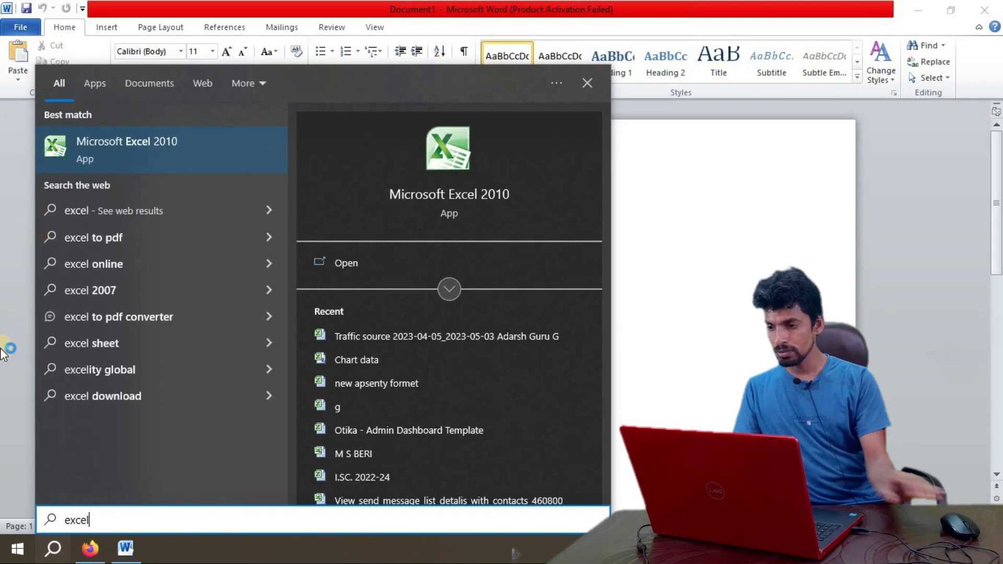
{"action": "left_click", "coordinate": [143, 147]}
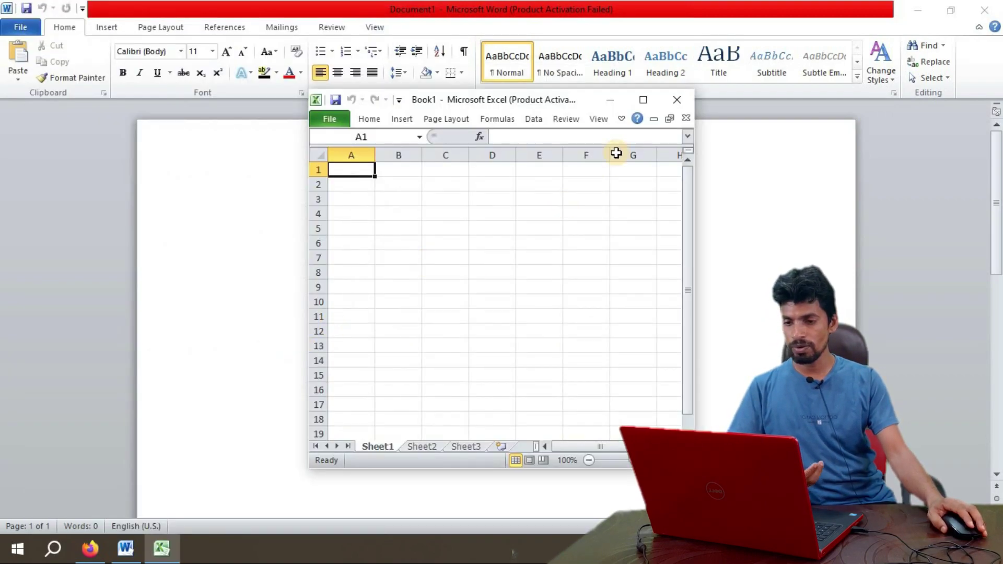
{"action": "left_click", "coordinate": [651, 110]}
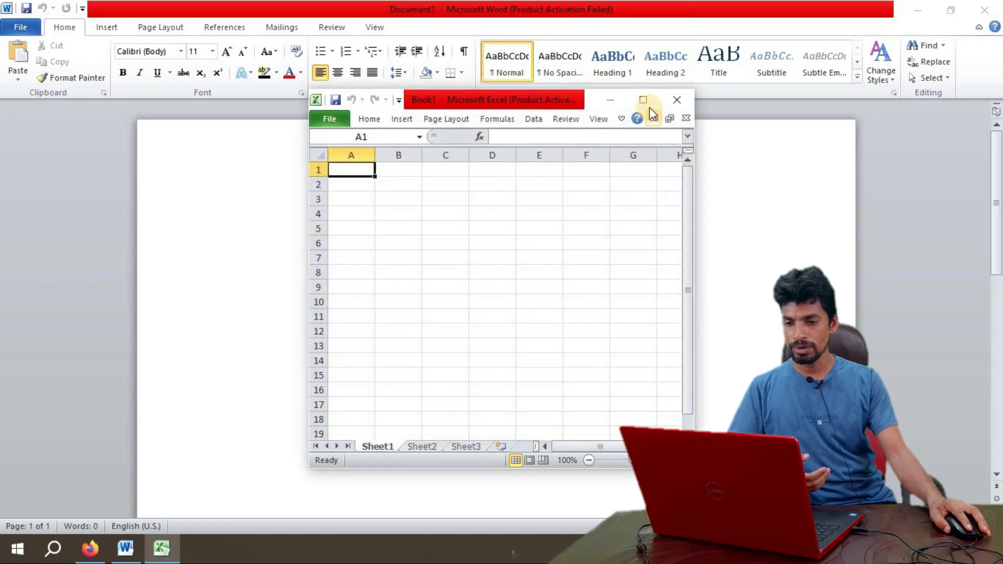
{"action": "left_click", "coordinate": [646, 100]}
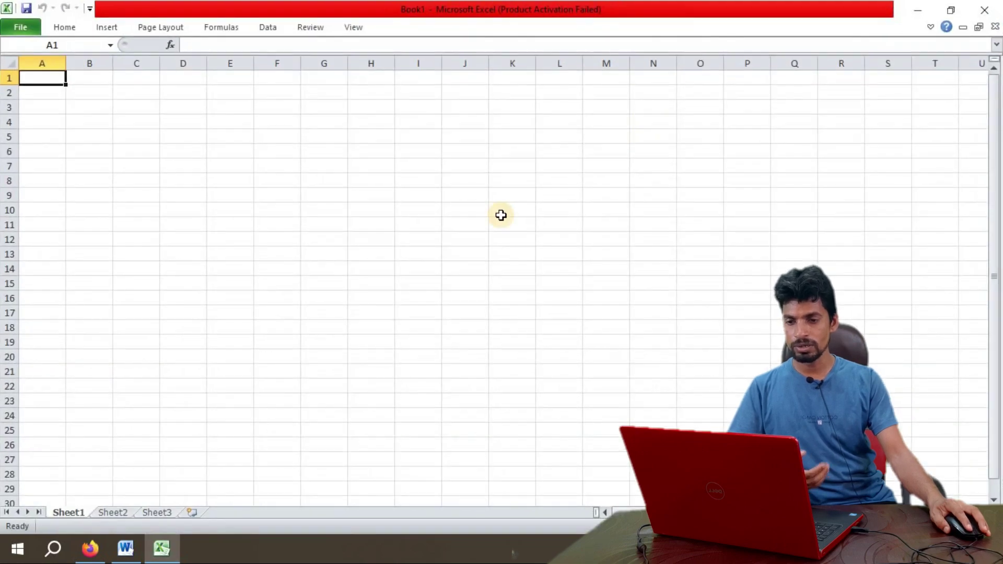
Open WordPad from a Start search for 'worpa', then search for 'photo'.
{"action": "left_click", "coordinate": [55, 553]}
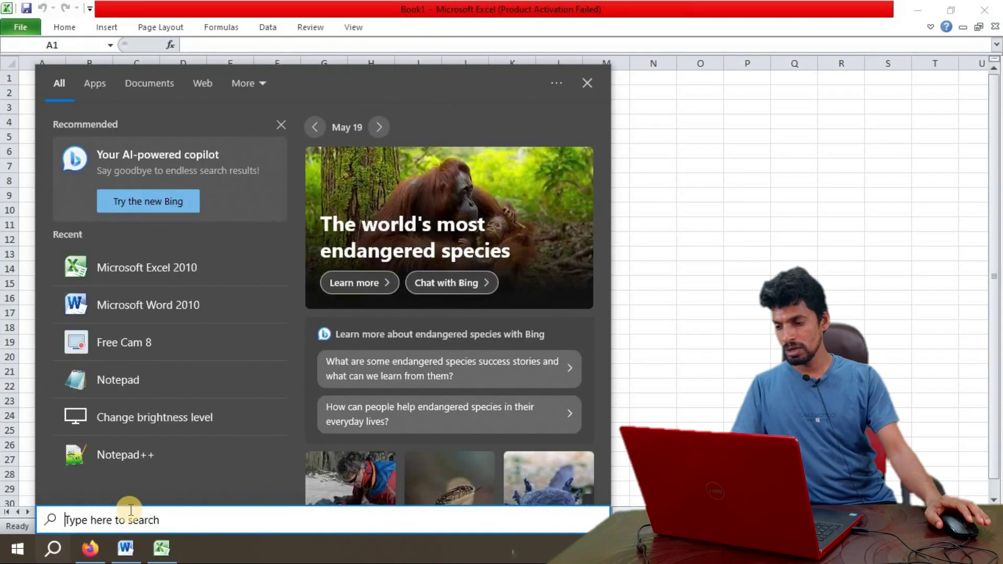
{"action": "type", "text": "wor"}
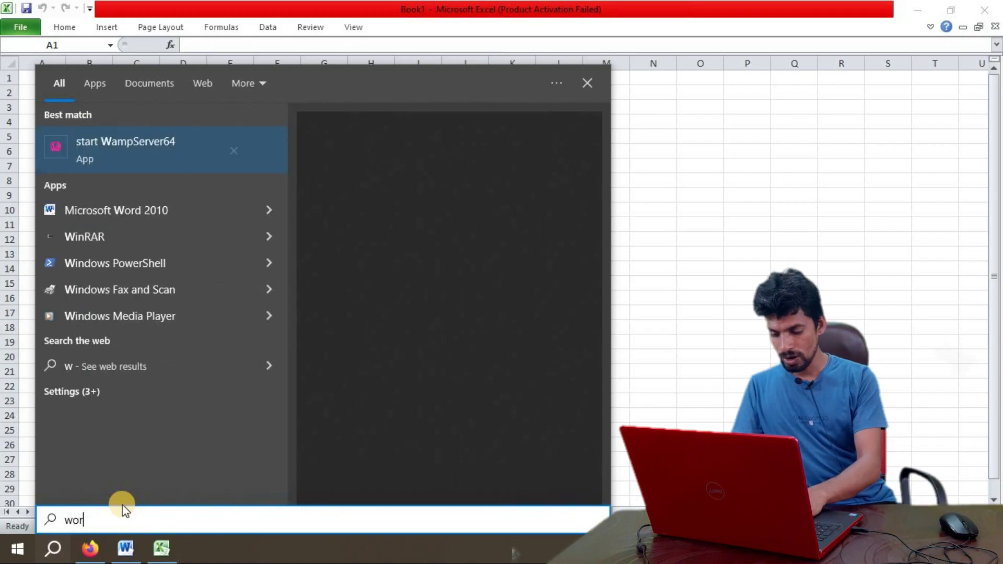
{"action": "type", "text": "pa"}
{"action": "key", "text": "Return"}
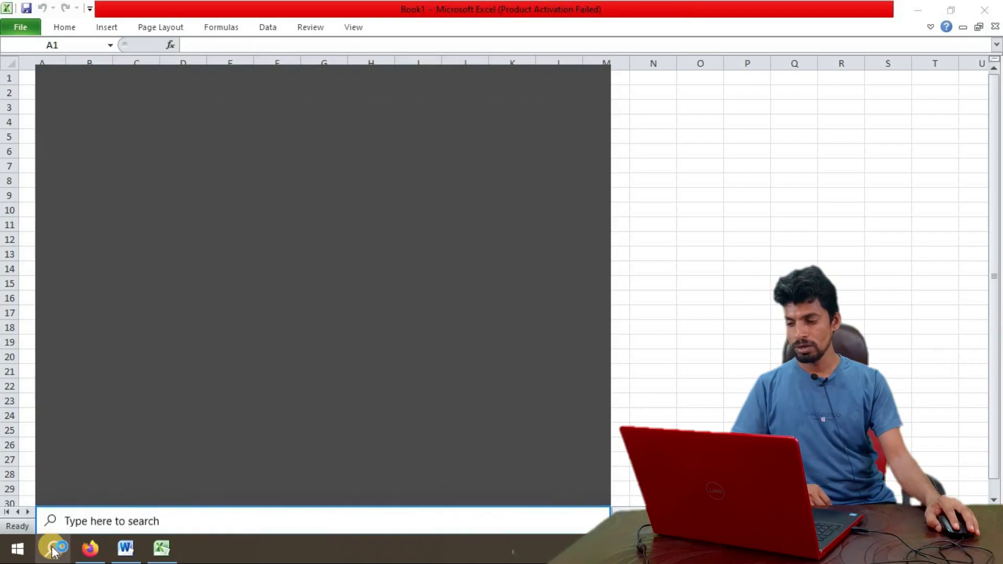
{"action": "type", "text": "ph"}
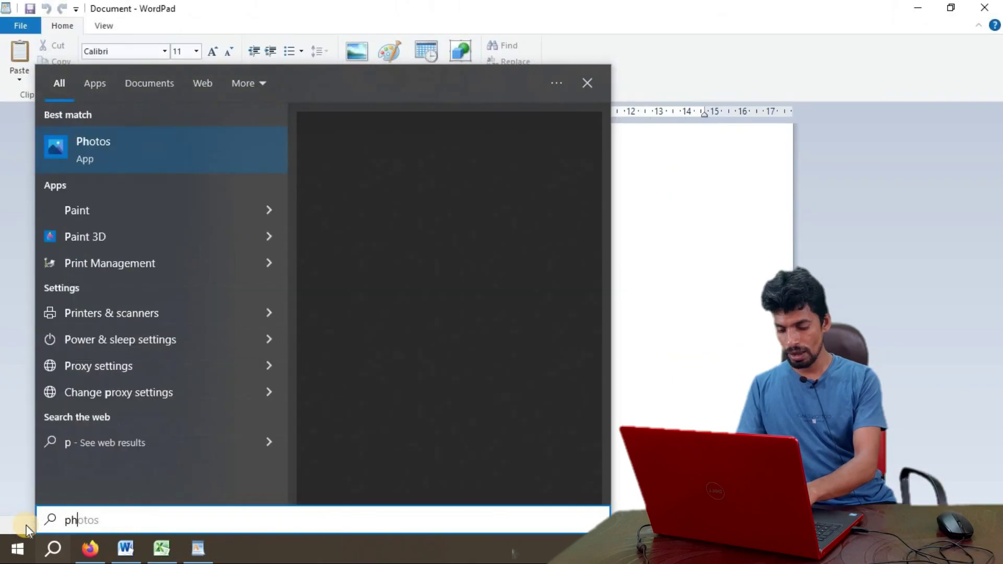
{"action": "type", "text": "oto"}
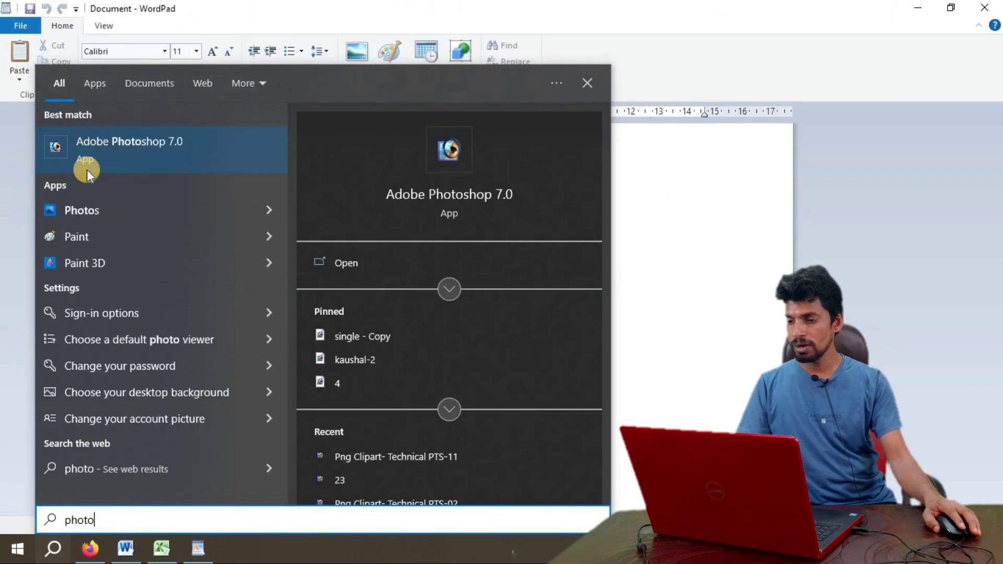
Launch Adobe Photoshop 7.0 and bring the blank WordPad document back to the front.
{"action": "left_click", "coordinate": [126, 139]}
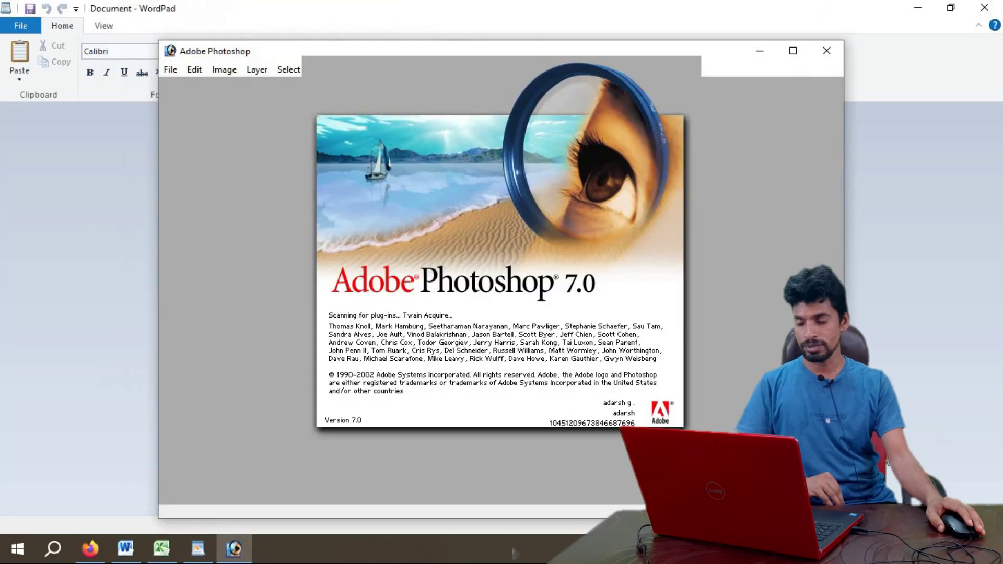
{"action": "left_click", "coordinate": [130, 549]}
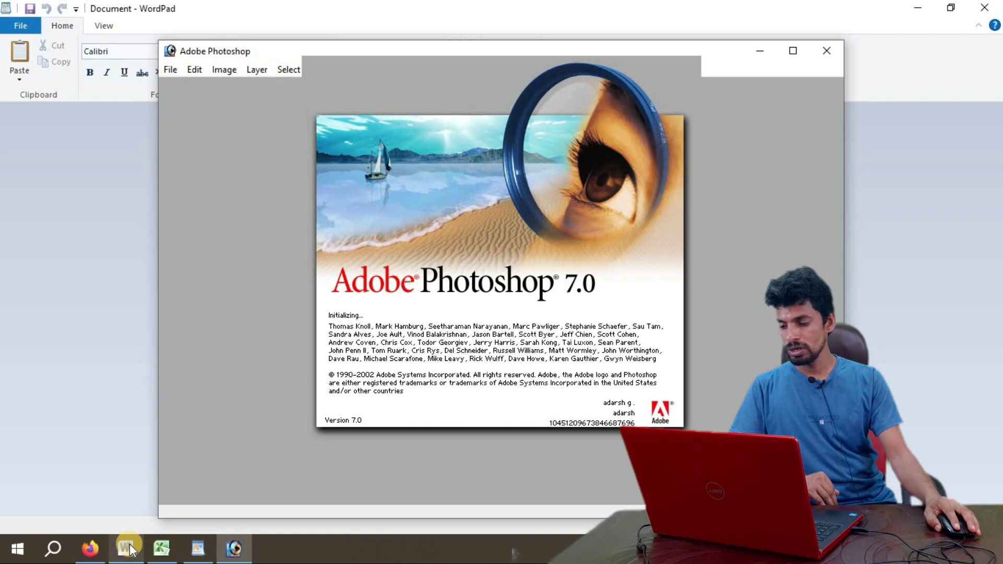
{"action": "left_click", "coordinate": [210, 550]}
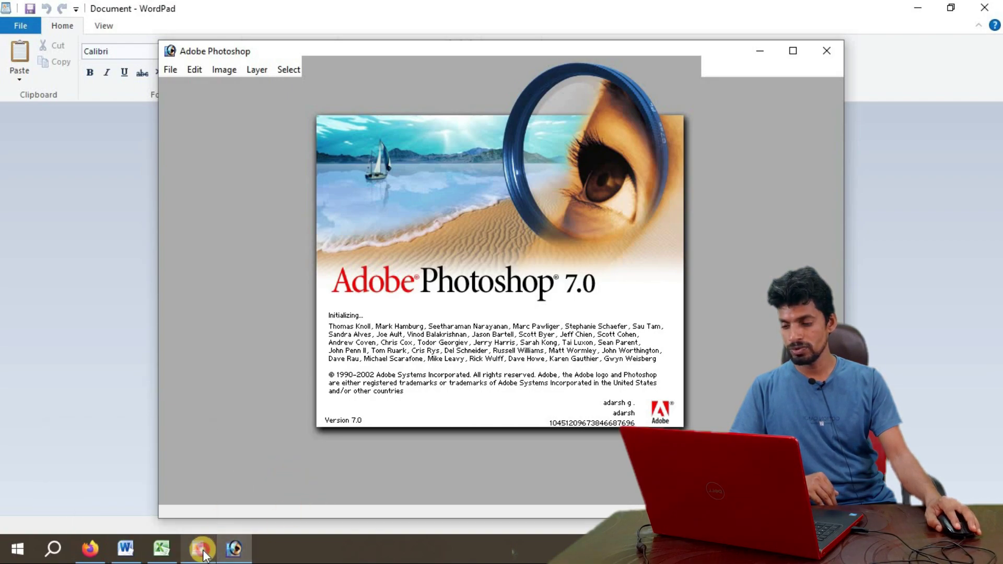
{"action": "left_click", "coordinate": [345, 532]}
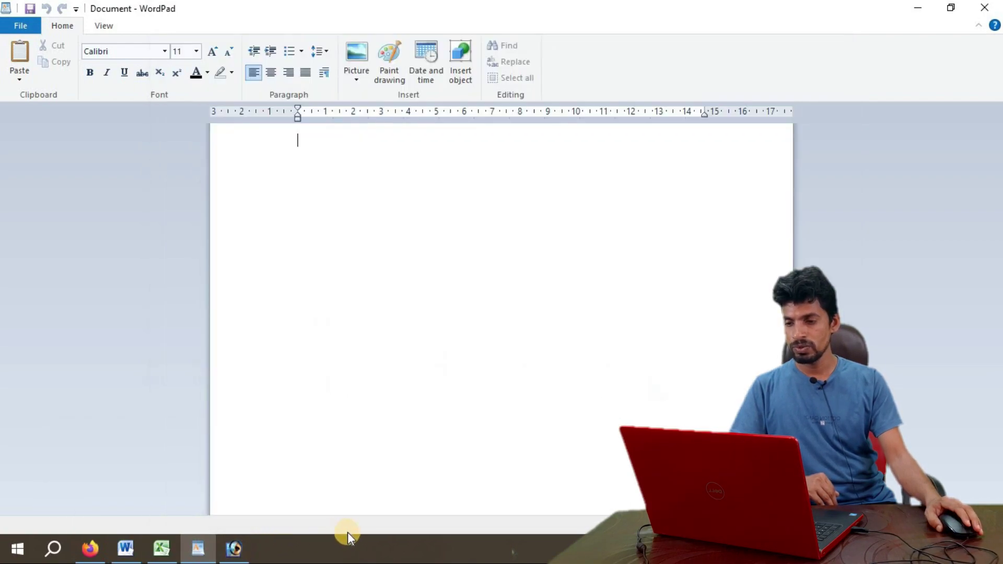
{"action": "left_click", "coordinate": [246, 552]}
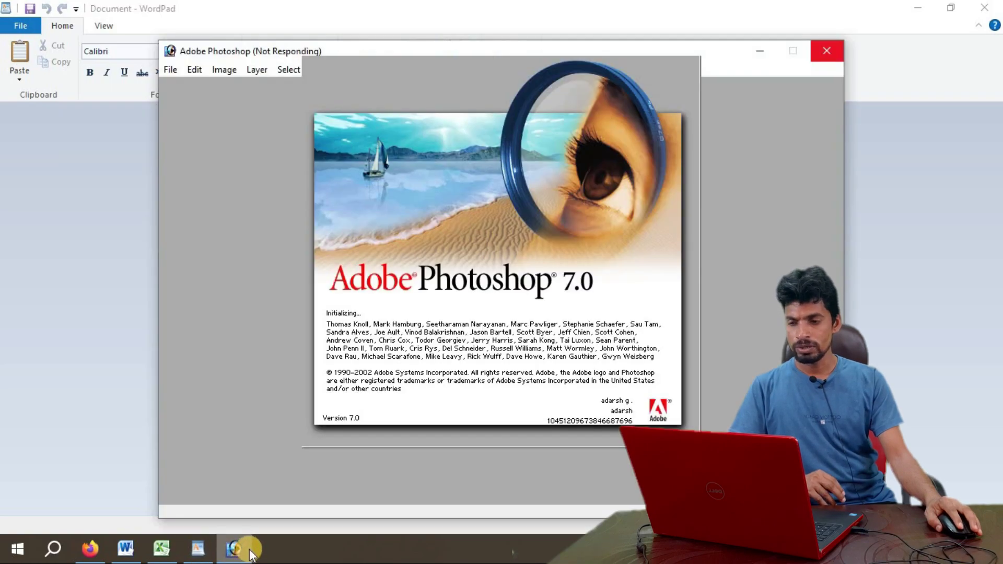
{"action": "left_click", "coordinate": [204, 553]}
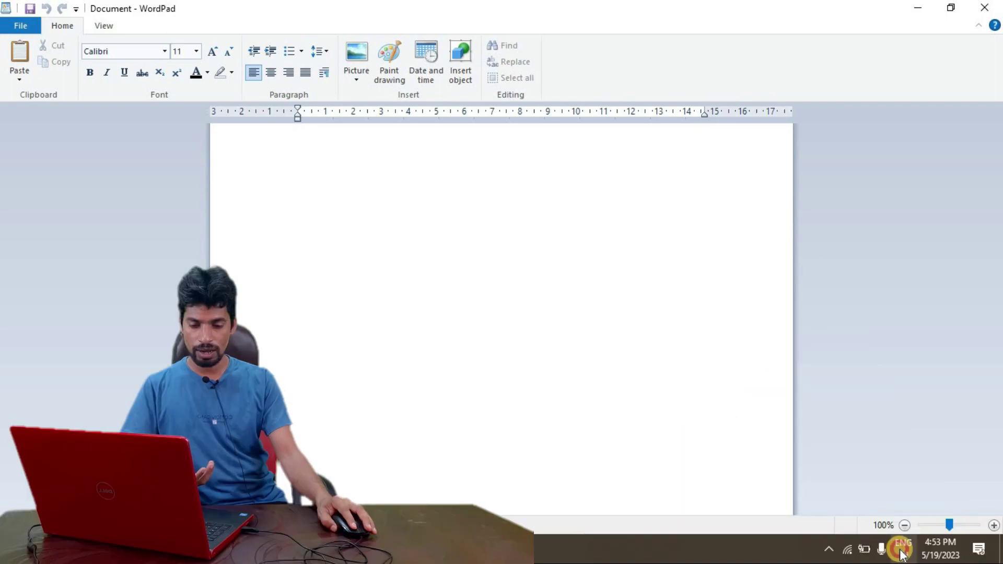
{"action": "left_click", "coordinate": [903, 549]}
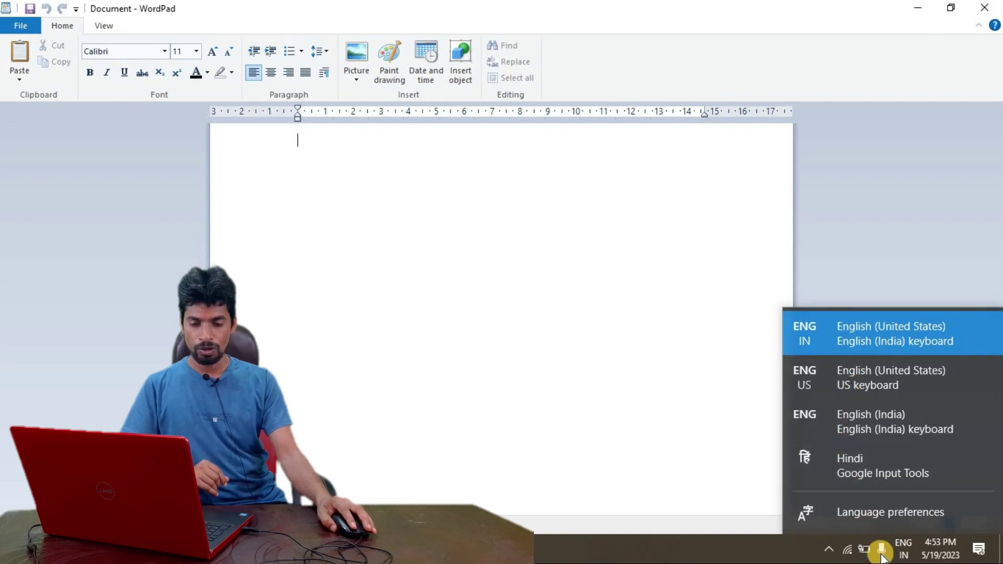
{"action": "left_click", "coordinate": [900, 551]}
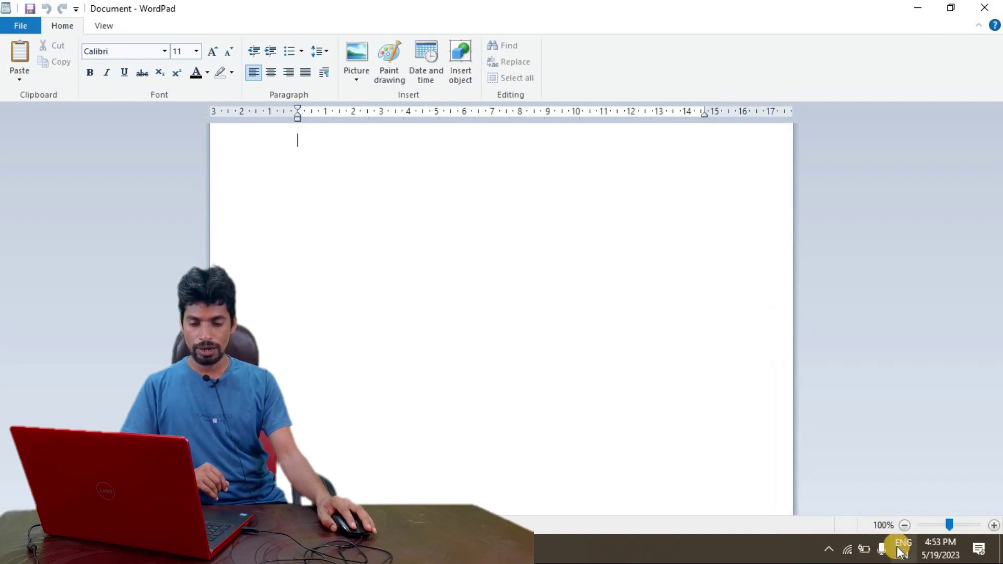
{"action": "left_click", "coordinate": [901, 549]}
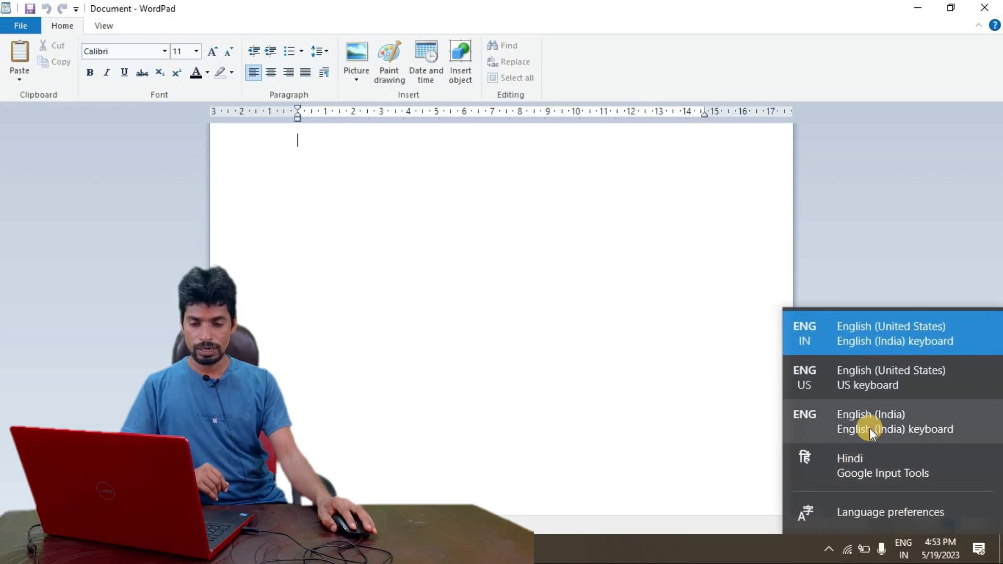
{"action": "left_click", "coordinate": [851, 254]}
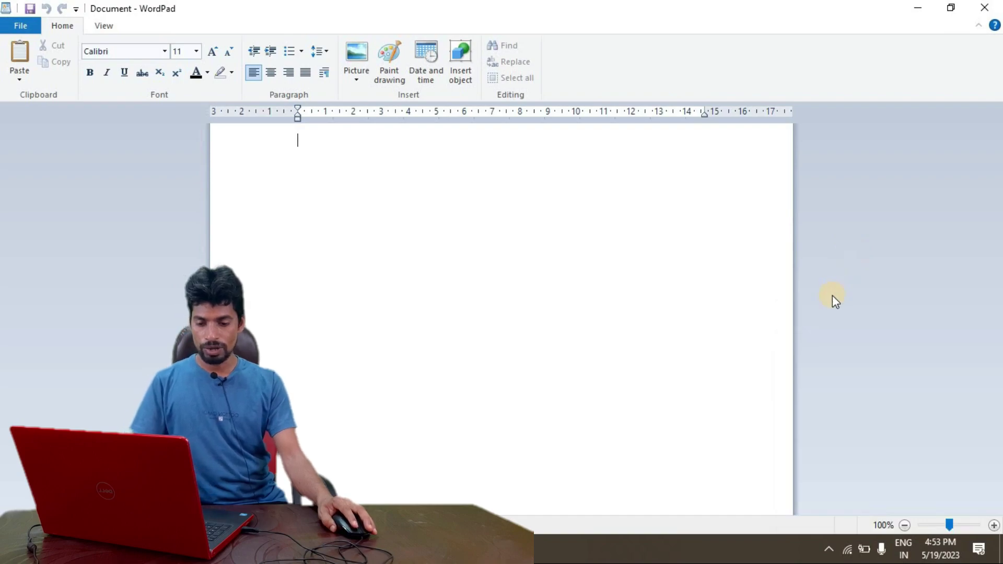
{"action": "left_click", "coordinate": [899, 548]}
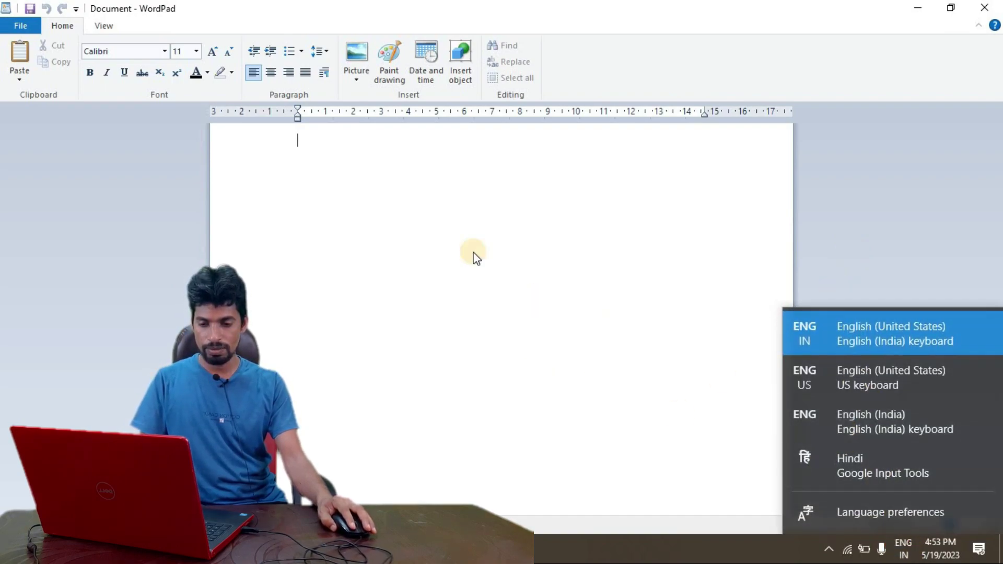
{"action": "left_click", "coordinate": [325, 197]}
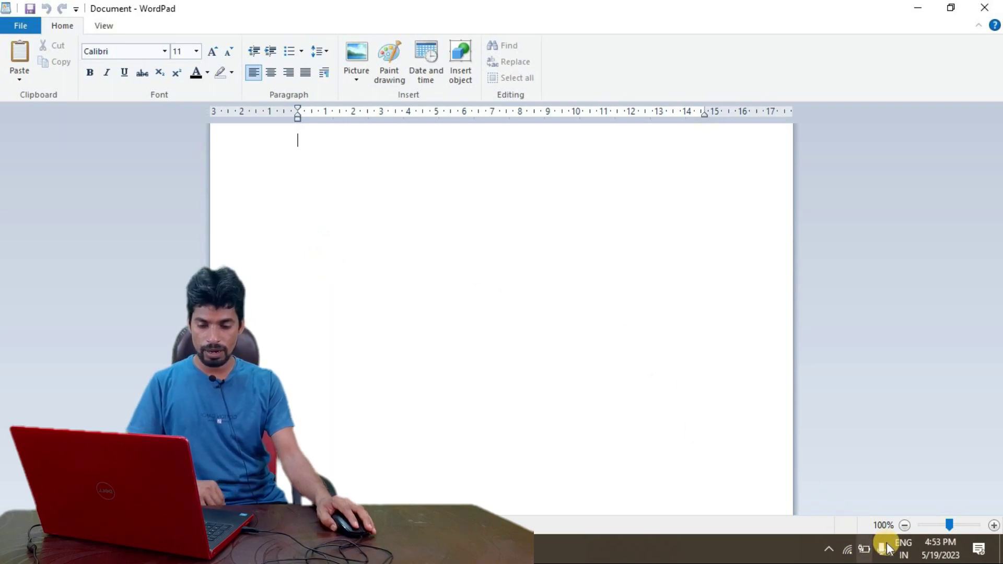
{"action": "left_click", "coordinate": [903, 548]}
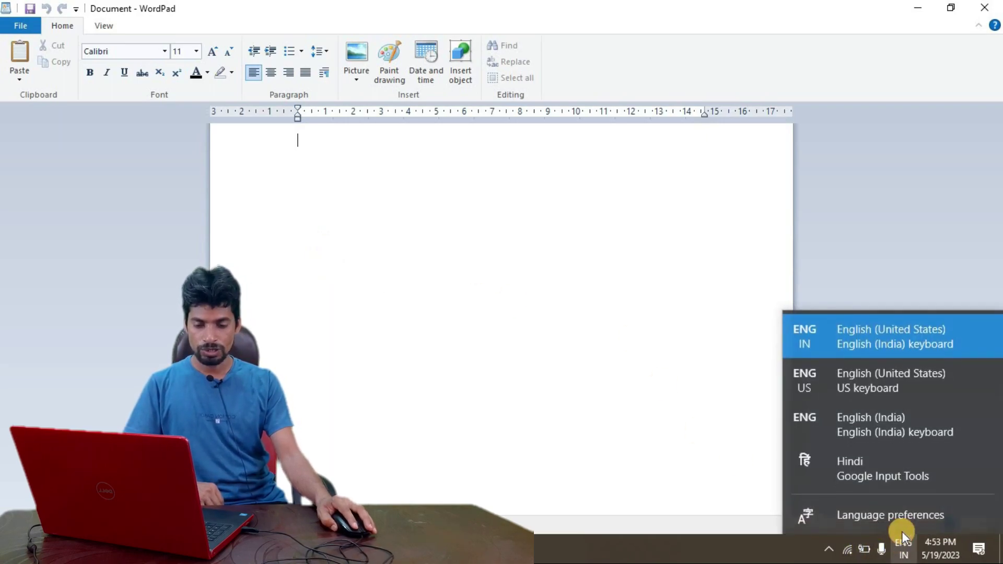
{"action": "left_click", "coordinate": [443, 198]}
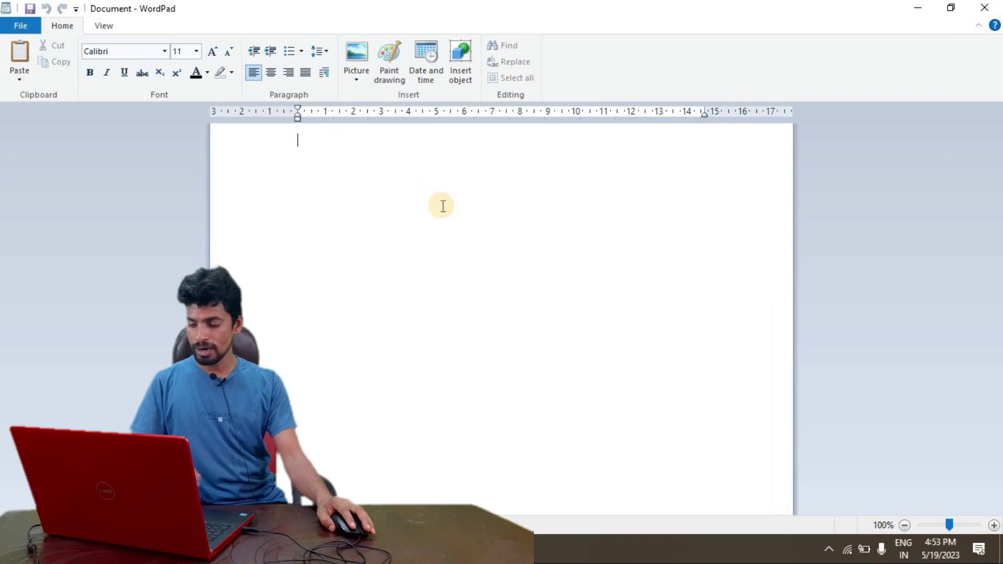
Cycle the input language between English (India) and Hindi with Win+Space.
{"action": "key", "text": "super+space"}
{"action": "key", "text": "super+space"}
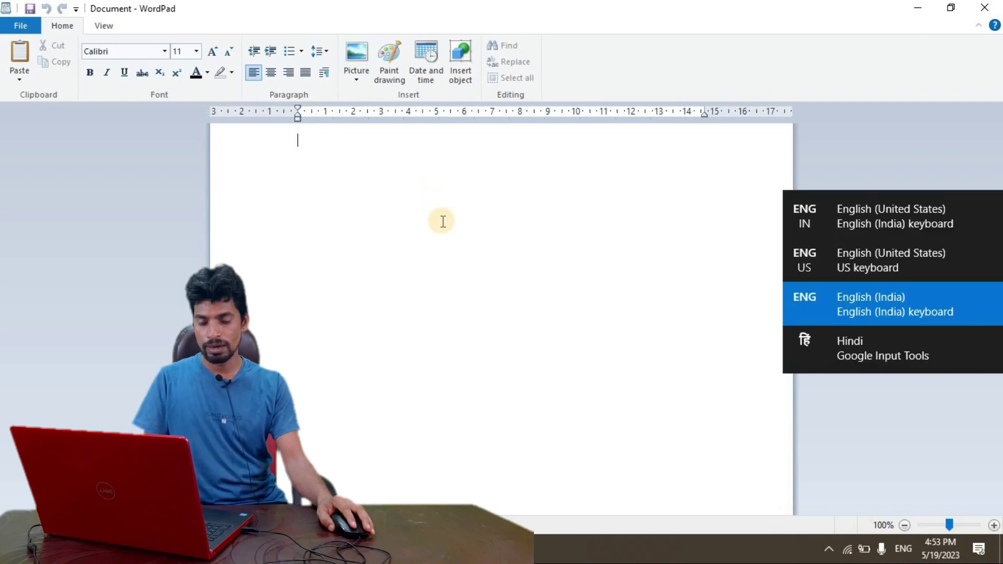
{"action": "key", "text": "super+space"}
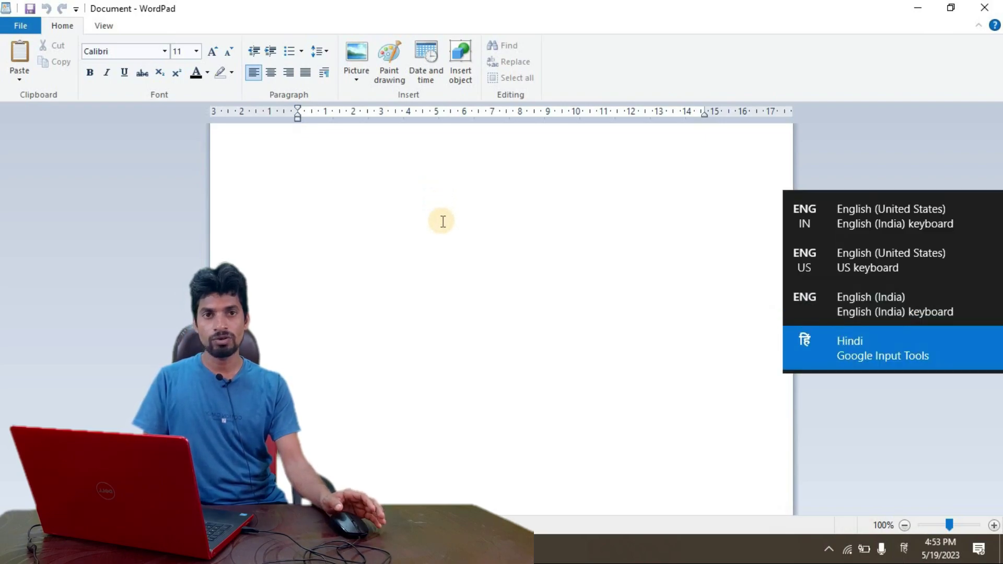
{"action": "key", "text": "super+space"}
{"action": "key", "text": "super+space"}
{"action": "key", "text": "super+space"}
{"action": "key", "text": "super+space"}
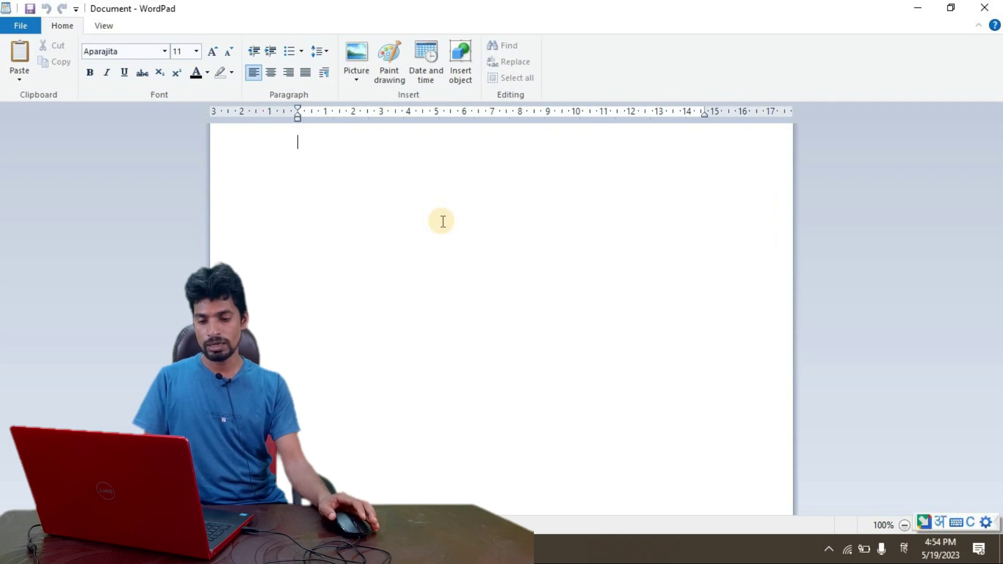
{"action": "key", "text": "super+space"}
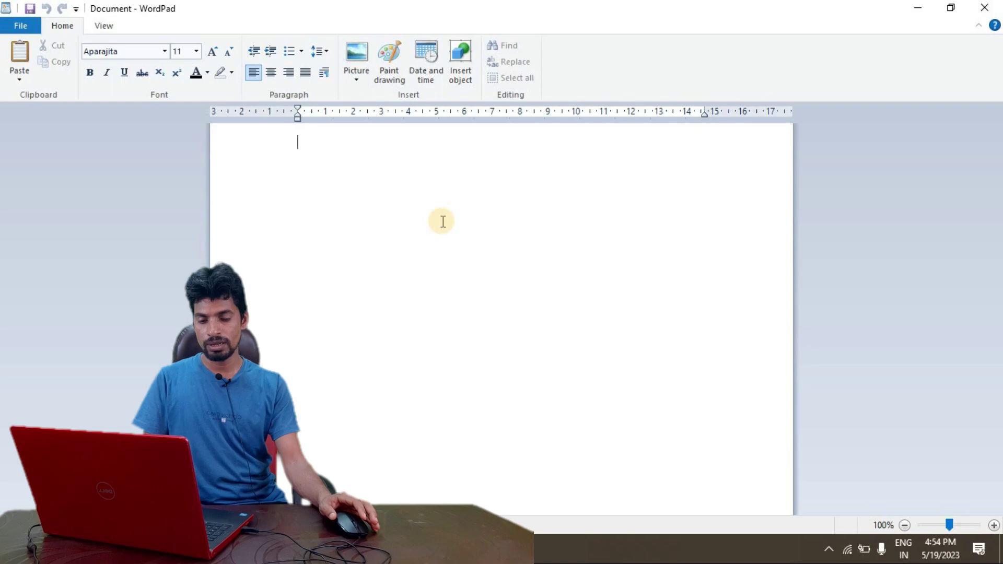
{"action": "key", "text": "super+space"}
{"action": "key", "text": "super+space"}
{"action": "key", "text": "super+space"}
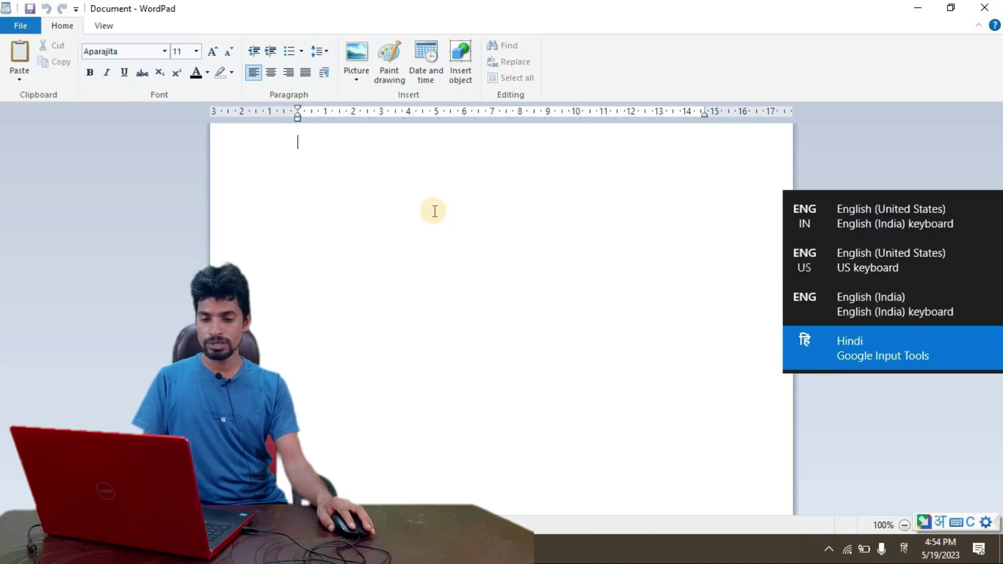
{"action": "key", "text": "super+space"}
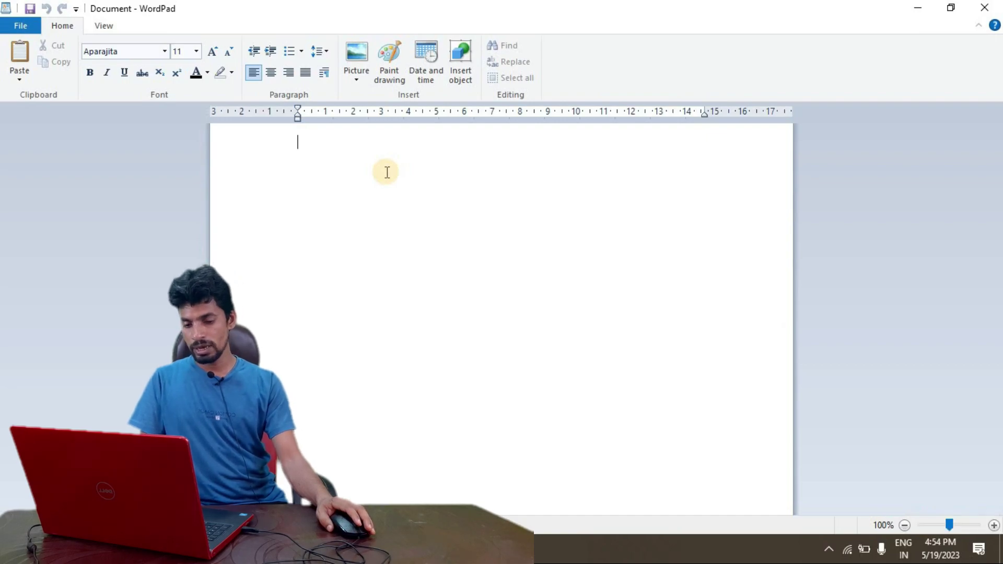
Type test capitals 'HDGHE', erase them, and switch the input to Hindi with Alt+Shift.
{"action": "key", "text": "Caps_Lock"}
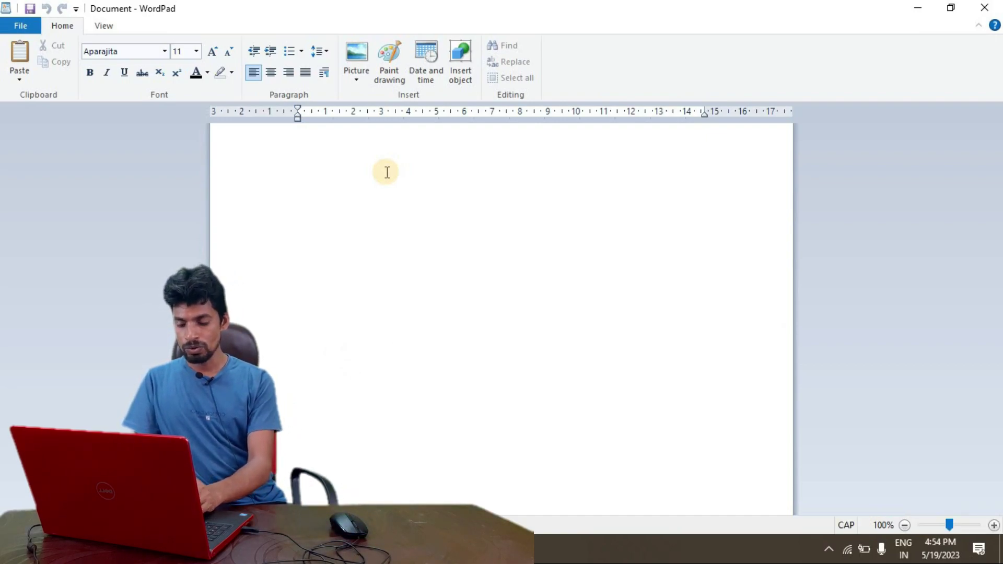
{"action": "type", "text": "HDGHE"}
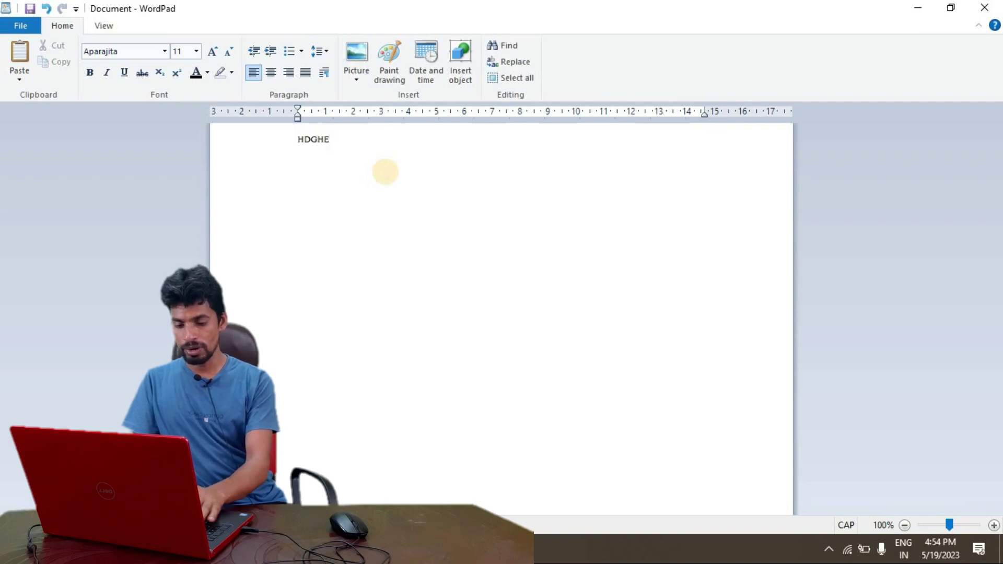
{"action": "key", "text": "BackSpace"}
{"action": "key", "text": "BackSpace"}
{"action": "key", "text": "BackSpace"}
{"action": "key", "text": "BackSpace"}
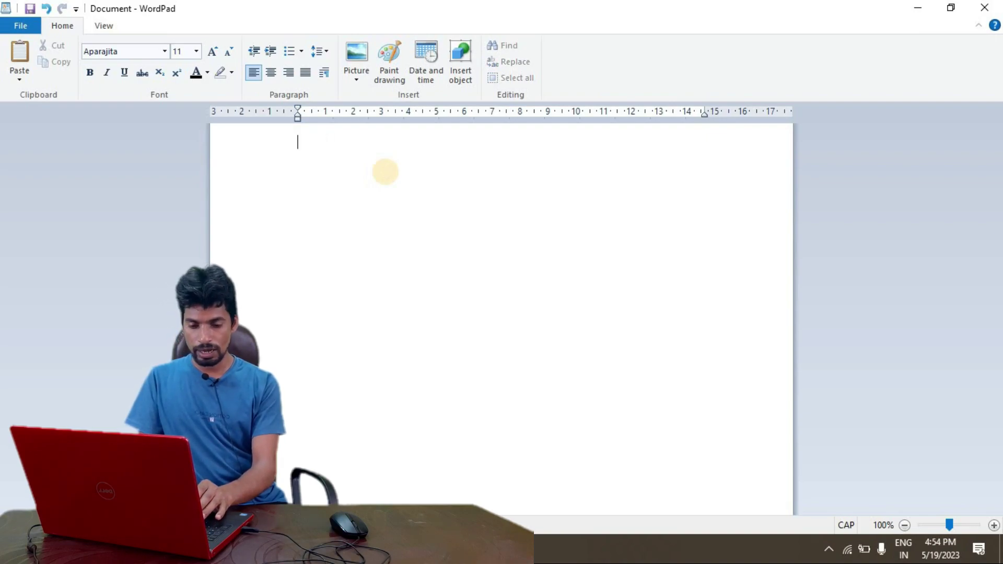
{"action": "key", "text": "alt"}
{"action": "key", "text": "alt"}
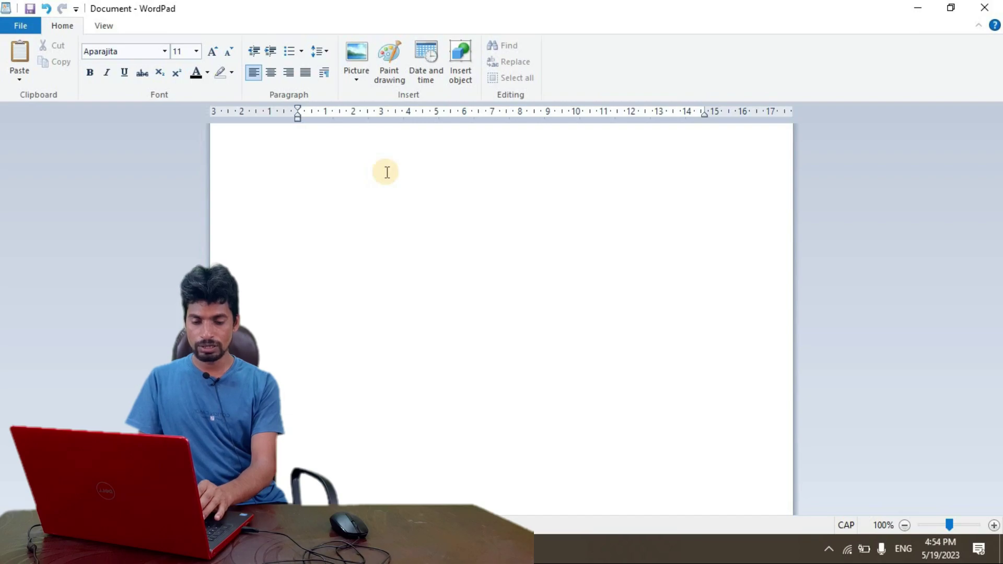
{"action": "key", "text": "alt+shift"}
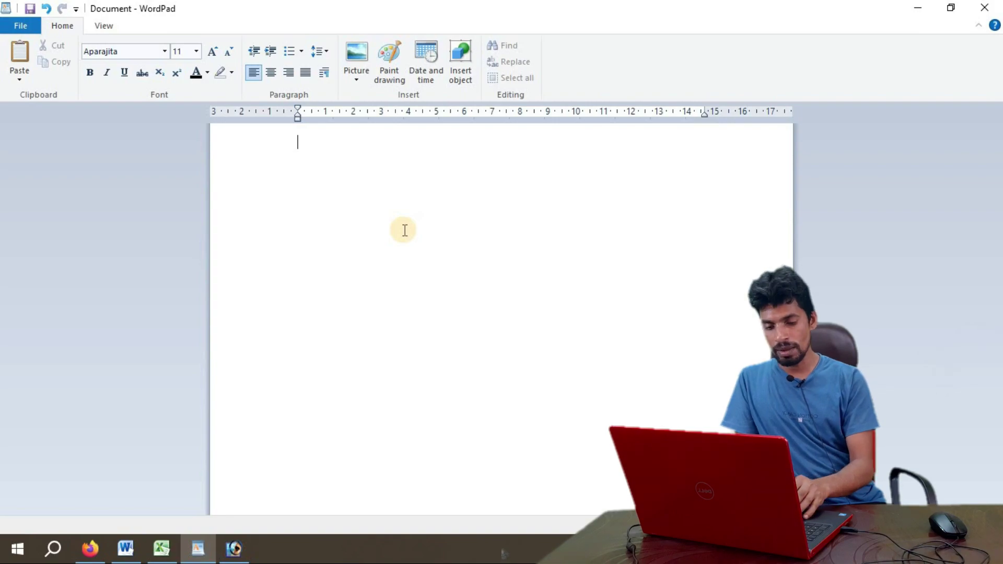
Type 'HAMLOG' to get हमलोग, then 'HINDI TYPE2KARNA SIKH RAHE AI .' phonetically.
{"action": "type", "text": "HAMLO"}
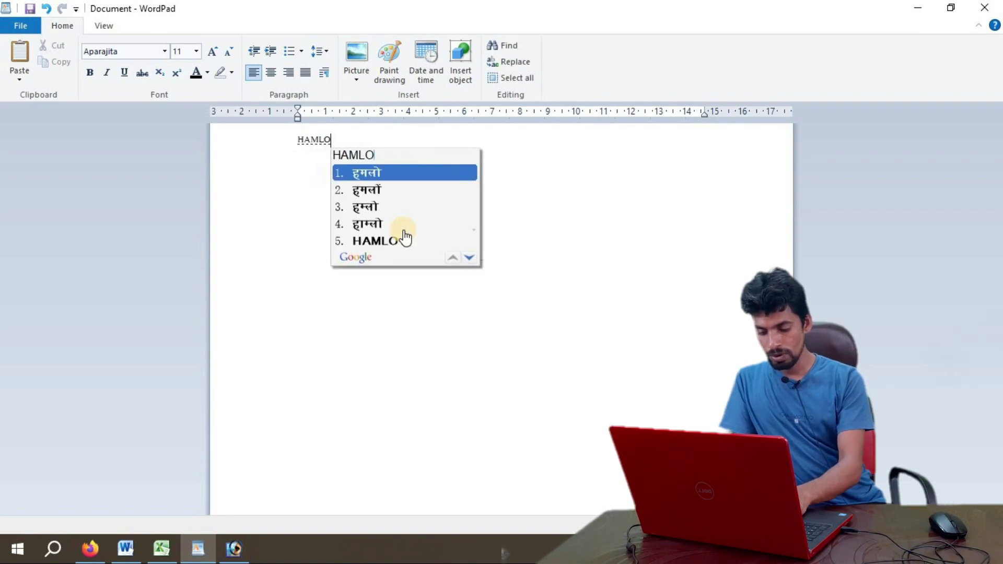
{"action": "type", "text": "G"}
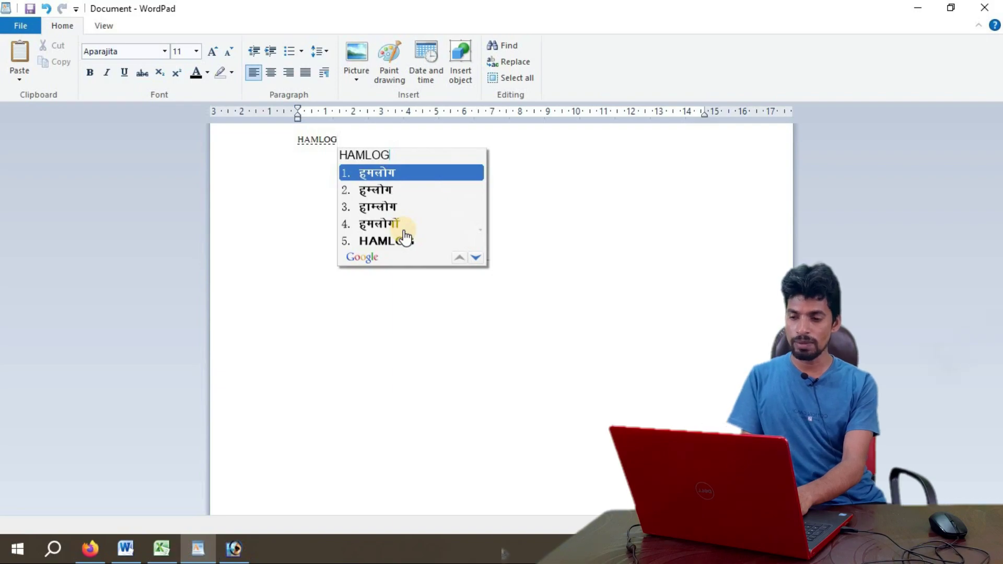
{"action": "left_click", "coordinate": [406, 238]}
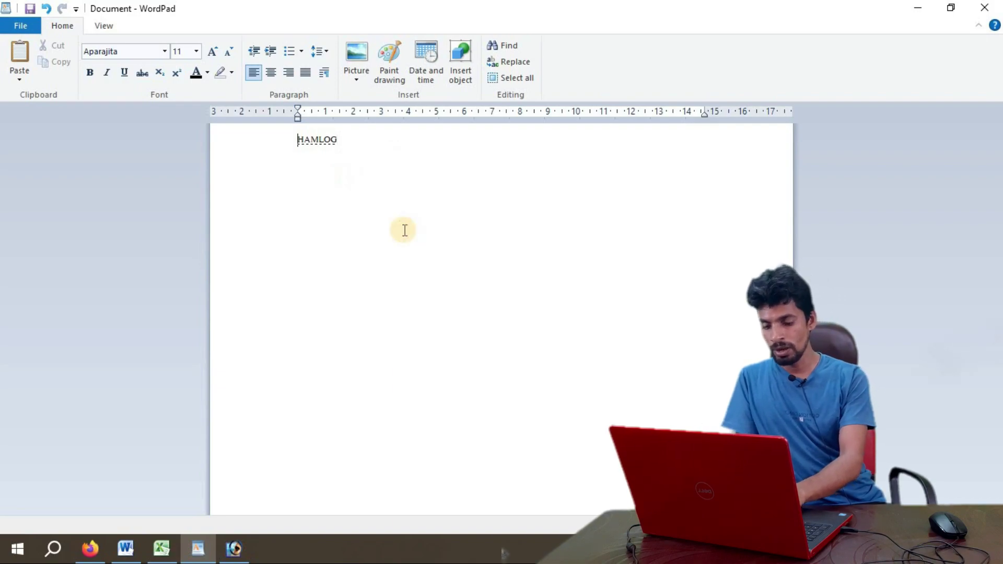
{"action": "type", "text": "HINDI "}
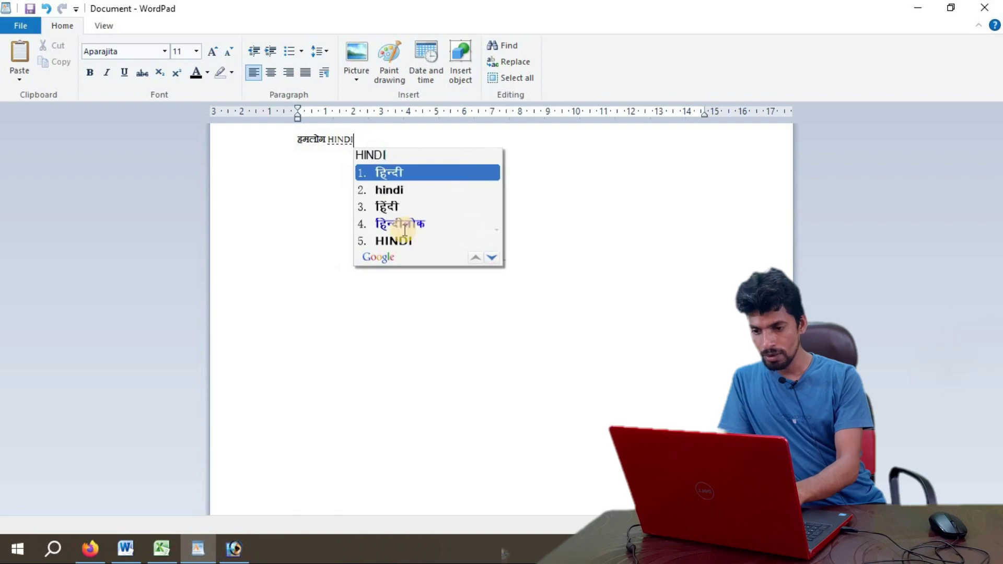
{"action": "key", "text": "BackSpace"}
{"action": "key", "text": "BackSpace"}
{"action": "key", "text": "BackSpace"}
{"action": "key", "text": "BackSpace"}
{"action": "key", "text": "BackSpace"}
{"action": "key", "text": "BackSpace"}
{"action": "type", "text": "हिन्दी TYPE"}
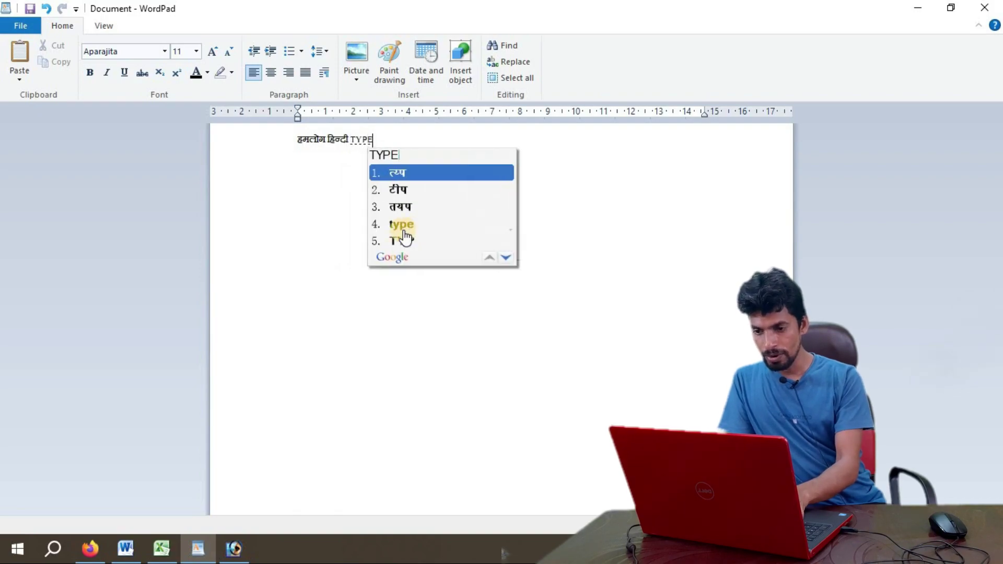
{"action": "type", "text": "2"}
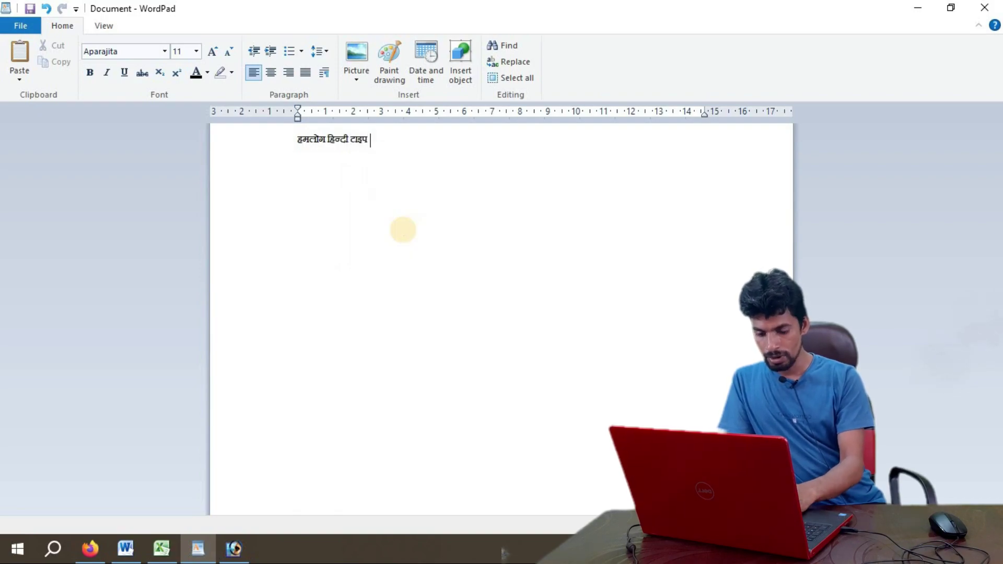
{"action": "type", "text": "KARNA "}
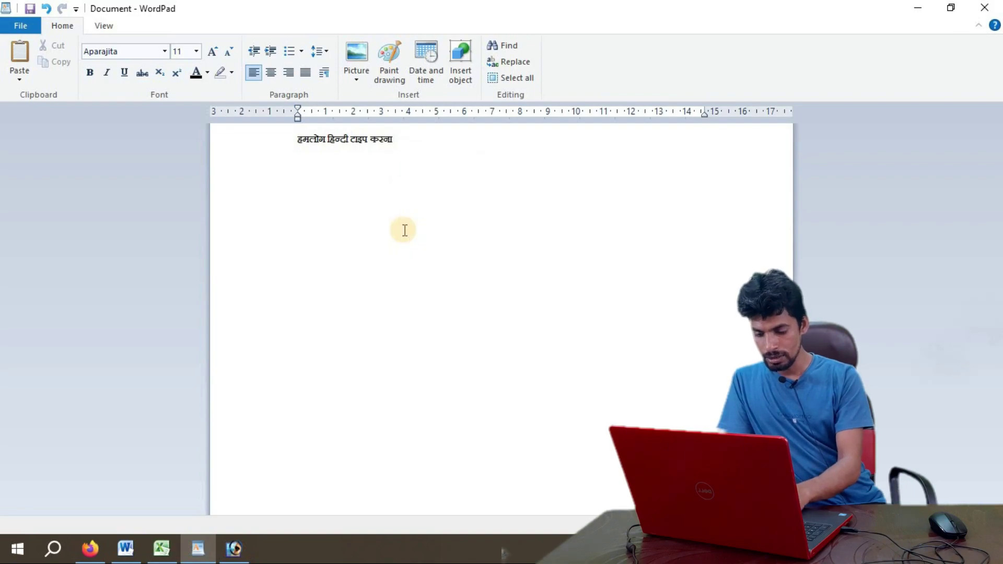
{"action": "type", "text": "SIKH RA"}
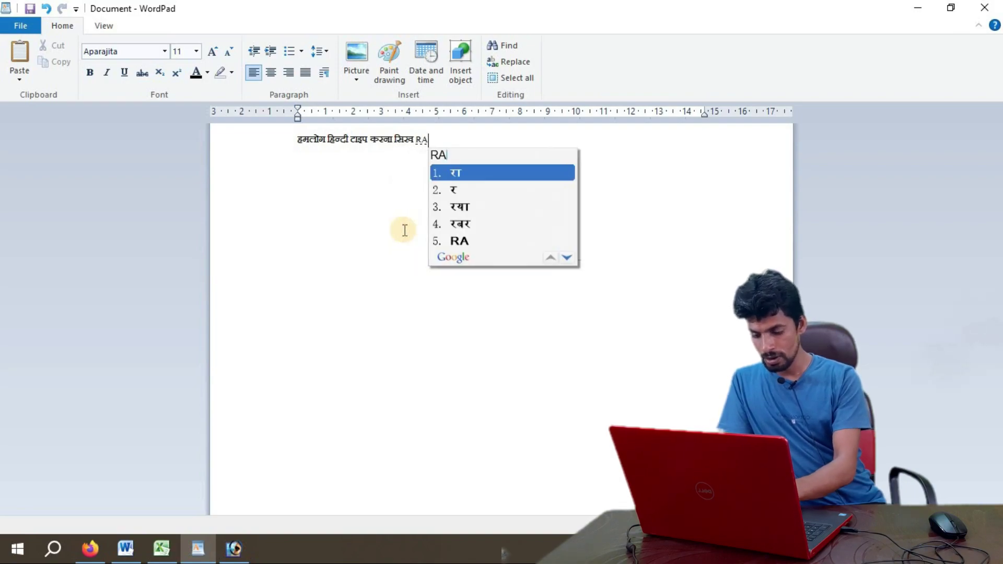
{"action": "type", "text": "HE AI "}
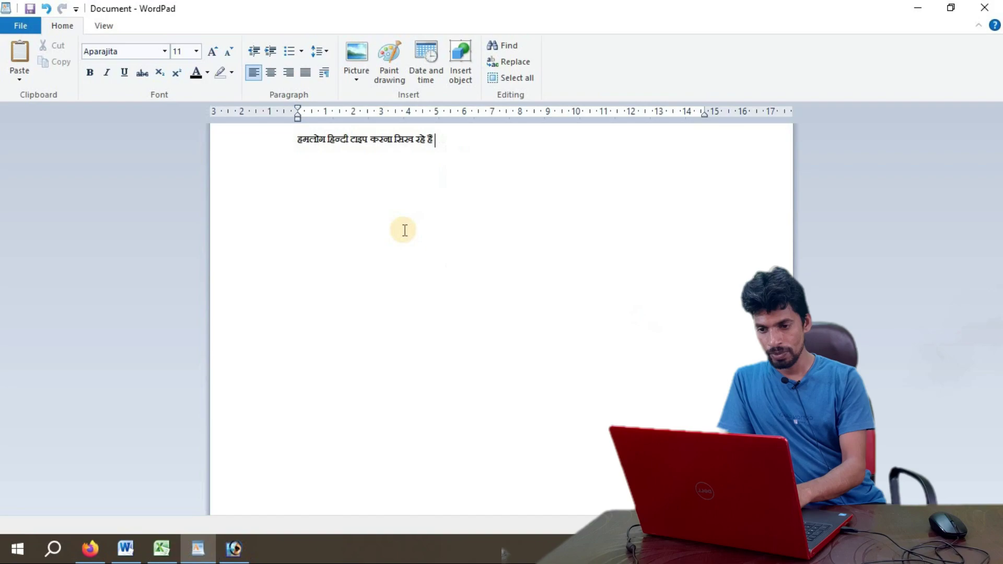
{"action": "type", "text": "."}
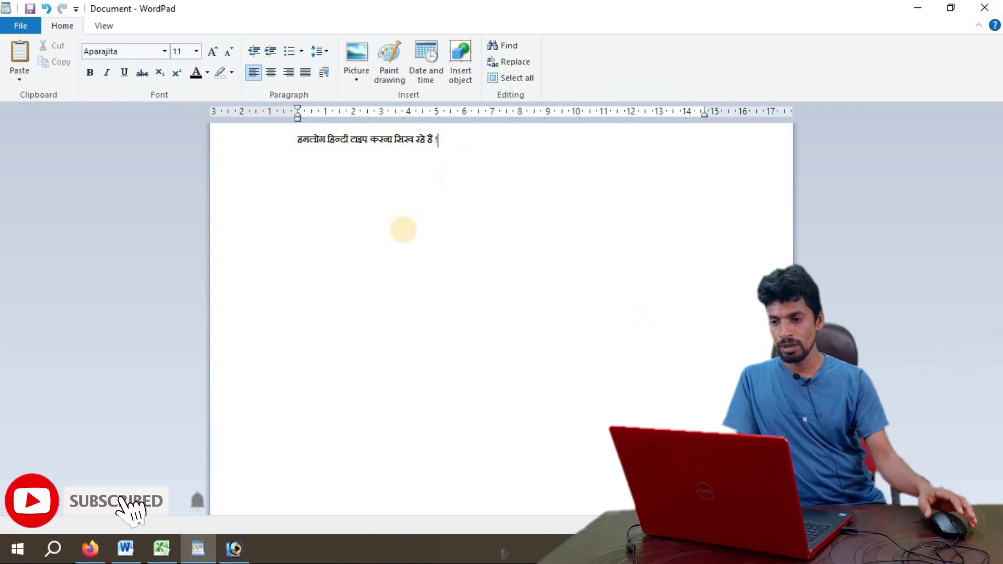
Select the Hindi sentence and size it to 28 pt using Grow and Shrink Font.
{"action": "left_click_drag", "start_coordinate": [453, 138], "coordinate": [295, 139]}
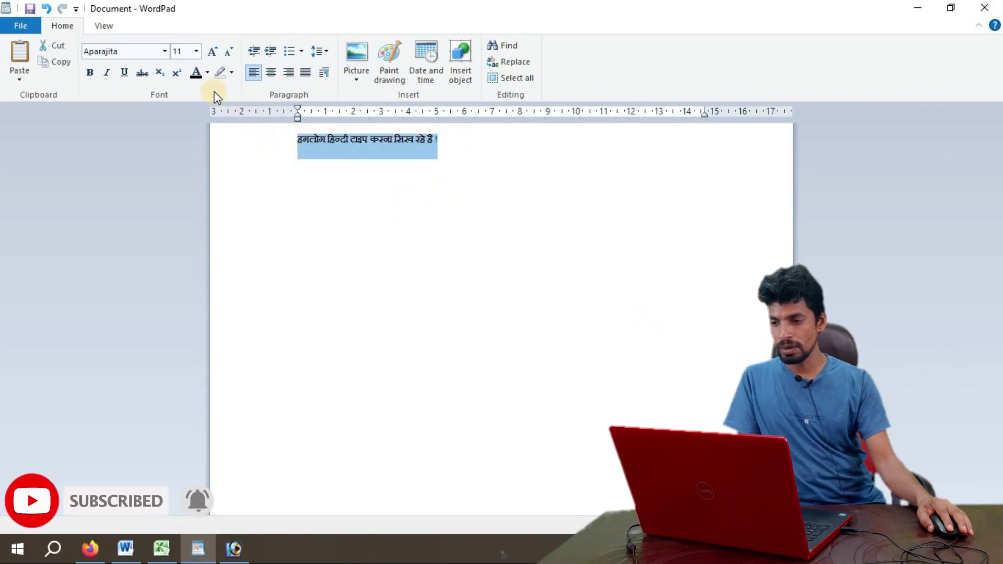
{"action": "left_click", "coordinate": [213, 52]}
{"action": "left_click", "coordinate": [213, 52]}
{"action": "left_click", "coordinate": [212, 53]}
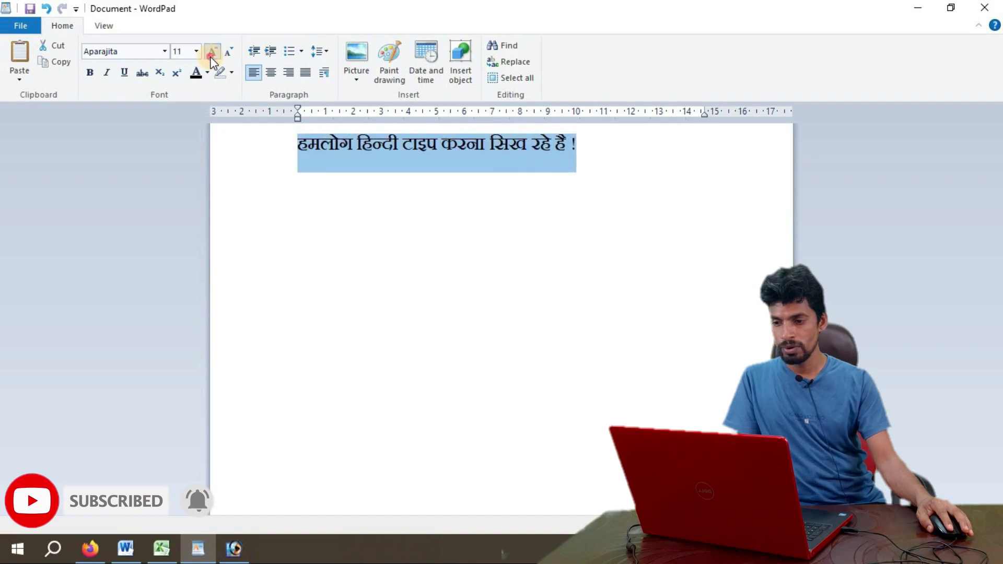
{"action": "left_click", "coordinate": [211, 52]}
{"action": "left_click", "coordinate": [211, 53]}
{"action": "left_click", "coordinate": [212, 56]}
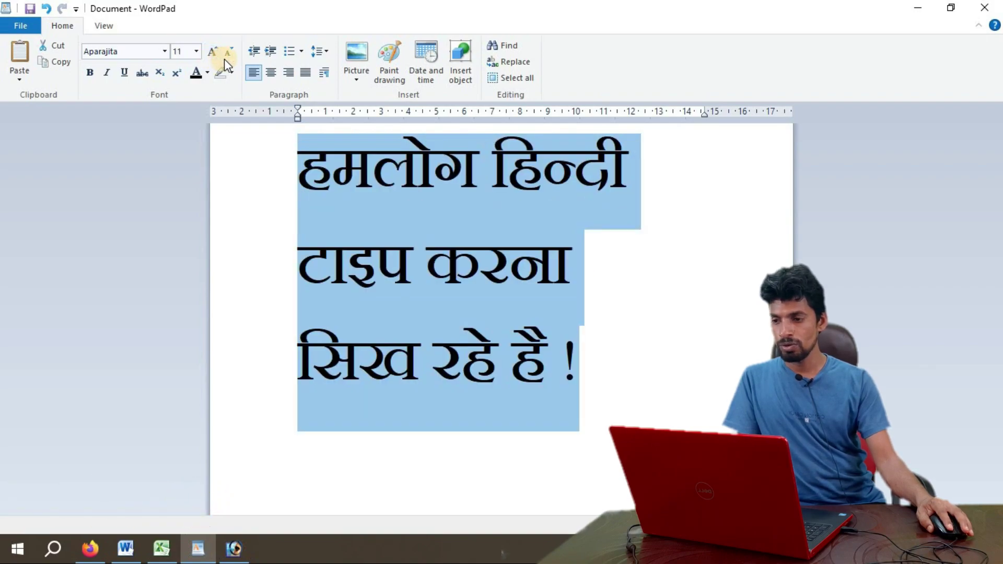
{"action": "left_click", "coordinate": [226, 61]}
{"action": "left_click", "coordinate": [226, 60]}
{"action": "left_click", "coordinate": [226, 60]}
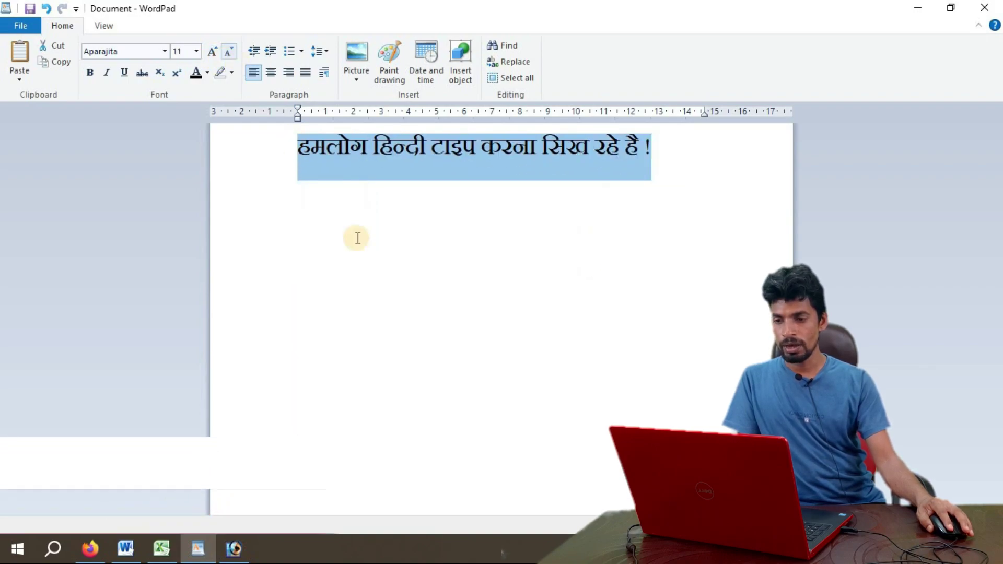
{"action": "left_click", "coordinate": [366, 240]}
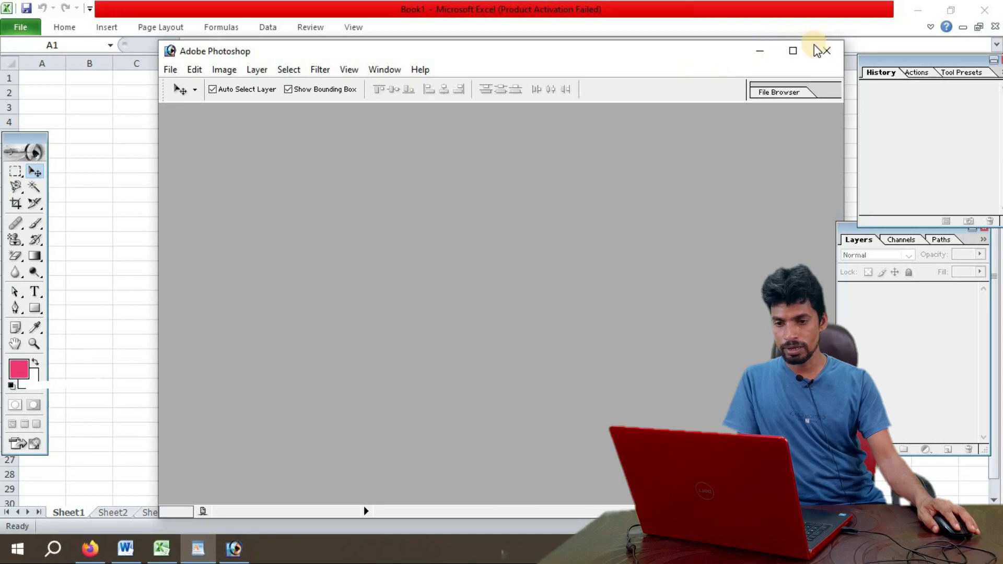
Close Photoshop and type हमलोग हिन्दी मे in Word from 'hamlog', 'hindi', 'mein'.
{"action": "left_click", "coordinate": [794, 51]}
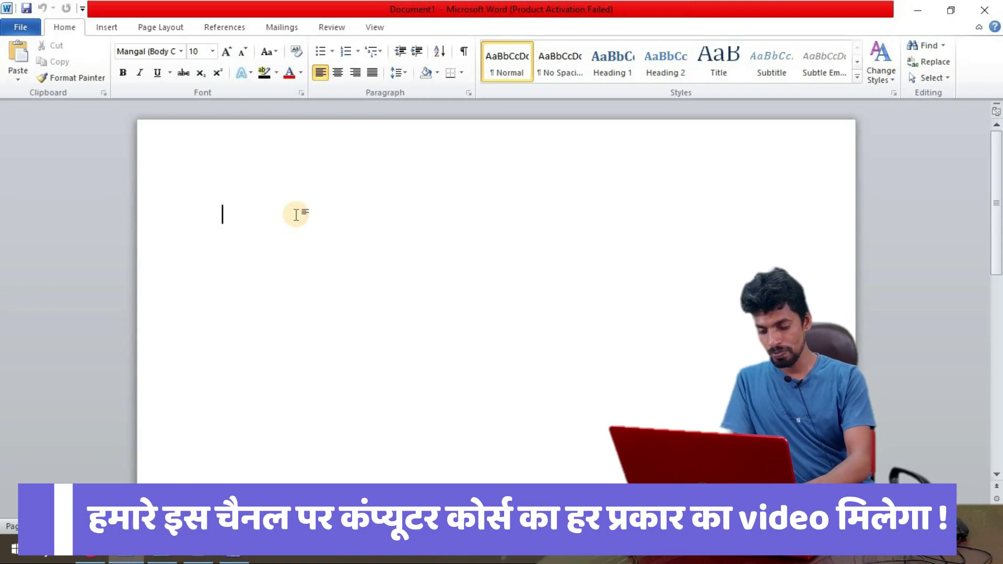
{"action": "type", "text": "hamlo"}
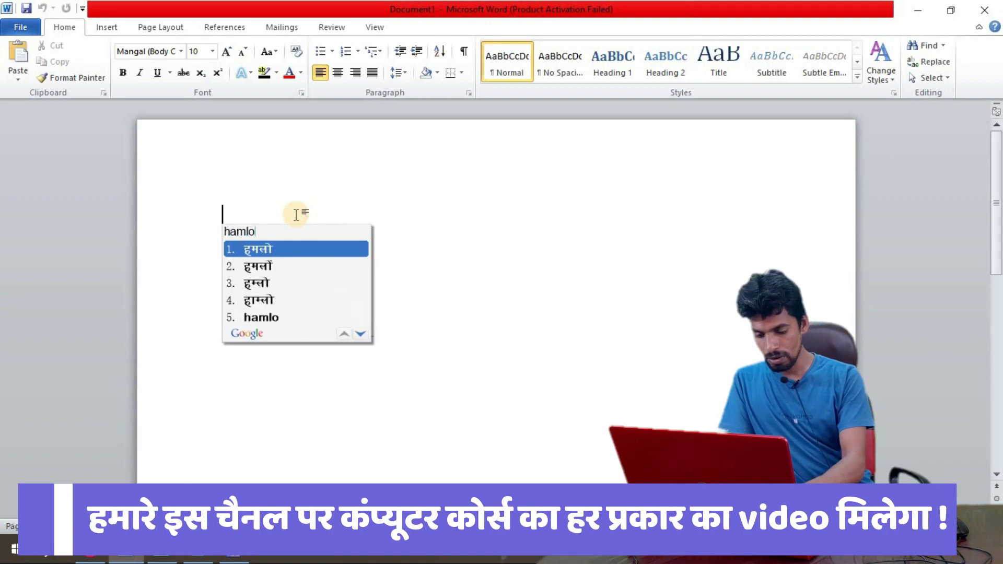
{"action": "type", "text": "g"}
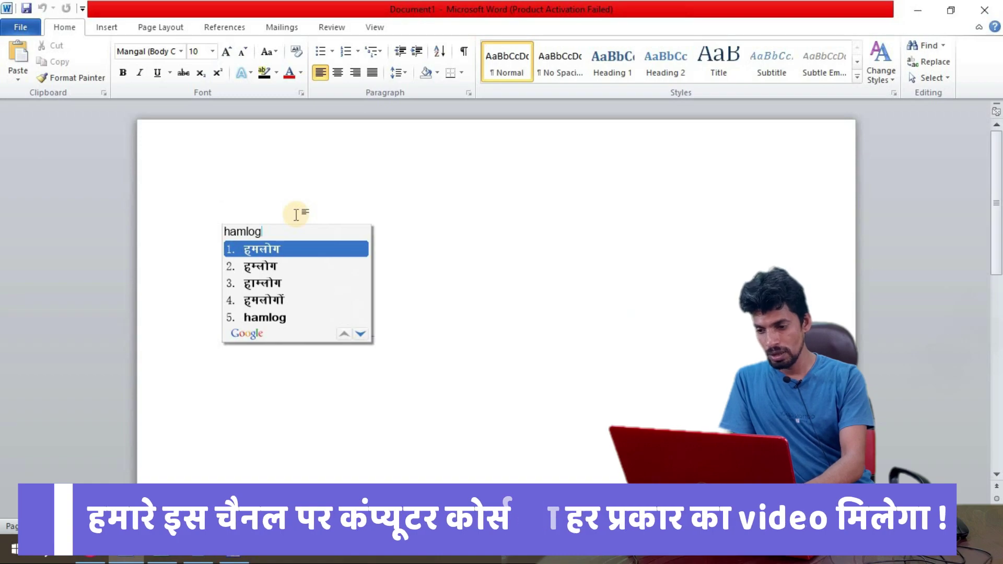
{"action": "key", "text": "space"}
{"action": "type", "text": "hindi"}
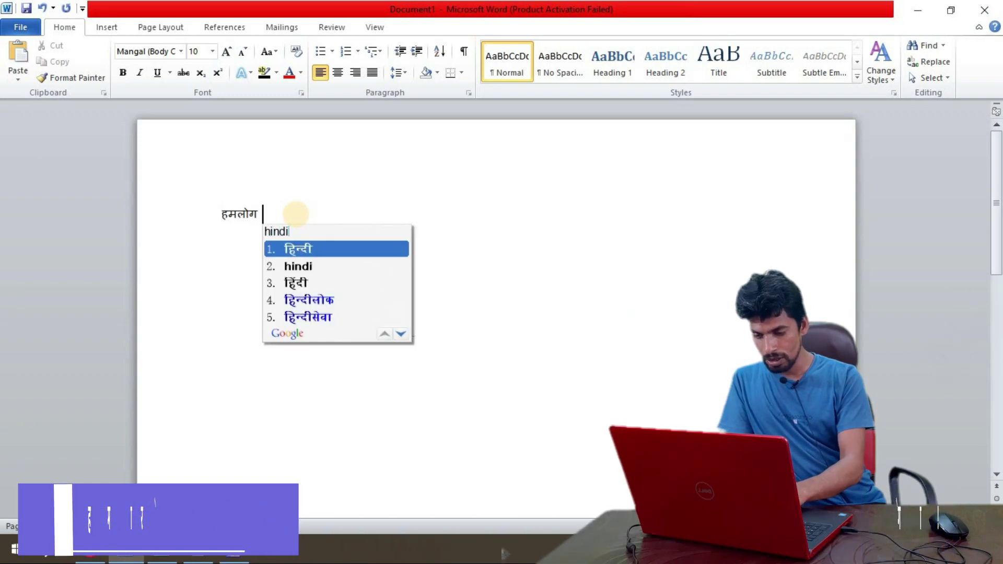
{"action": "key", "text": "space"}
{"action": "type", "text": "mein"}
{"action": "key", "text": "space"}
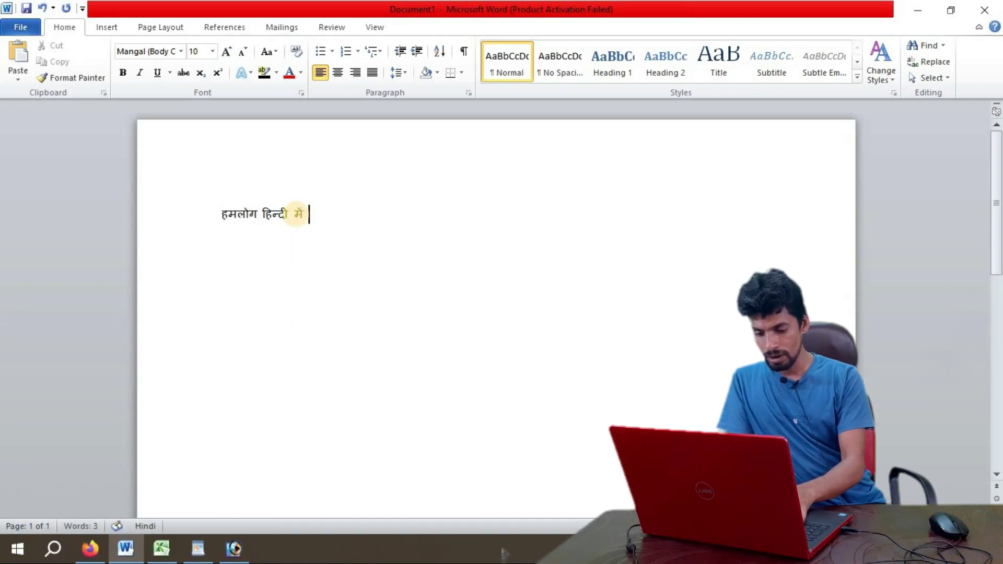
Finish the sentence with लिखना सिख रहे है ! from 'likhna', 'sikh', 'raj', 'hai', '!'.
{"action": "type", "text": "likhna"}
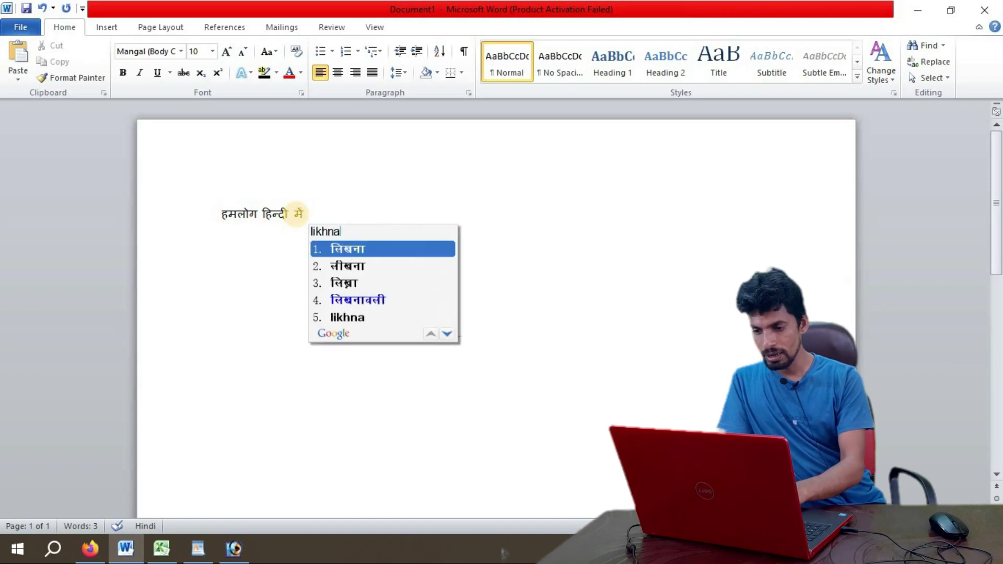
{"action": "key", "text": "space"}
{"action": "type", "text": "sik"}
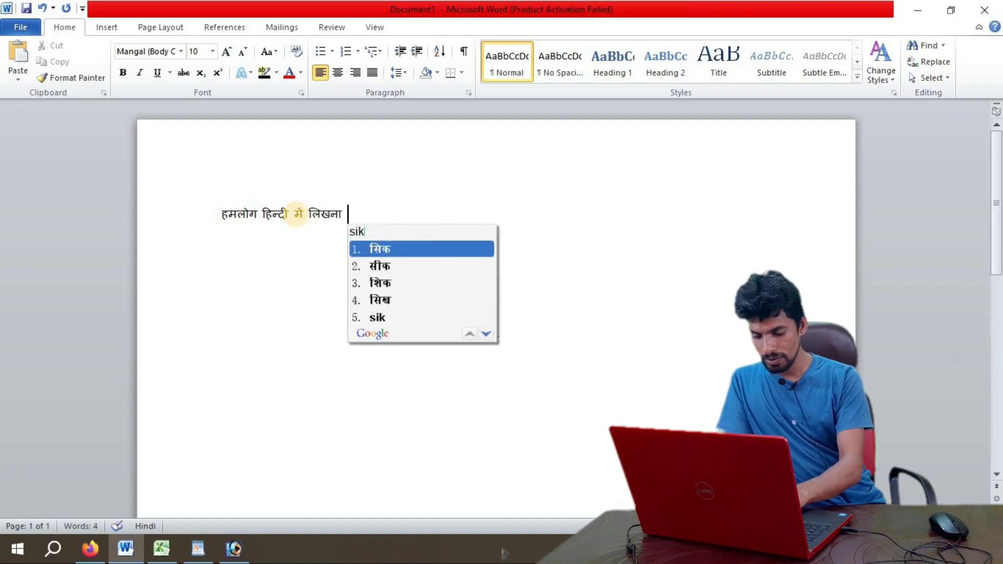
{"action": "type", "text": "h"}
{"action": "key", "text": "space"}
{"action": "type", "text": "raj"}
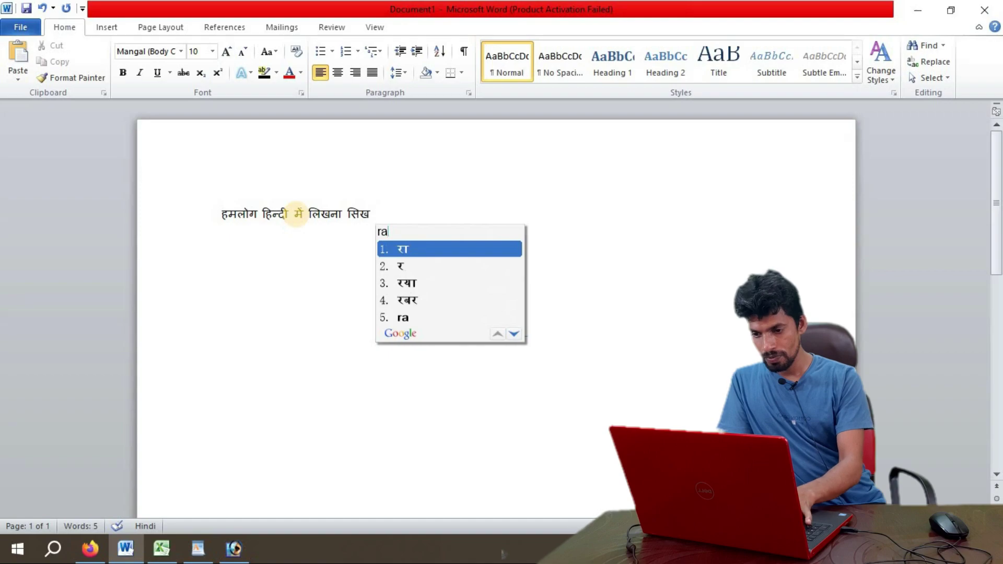
{"action": "key", "text": "space"}
{"action": "type", "text": "hai"}
{"action": "key", "text": "space"}
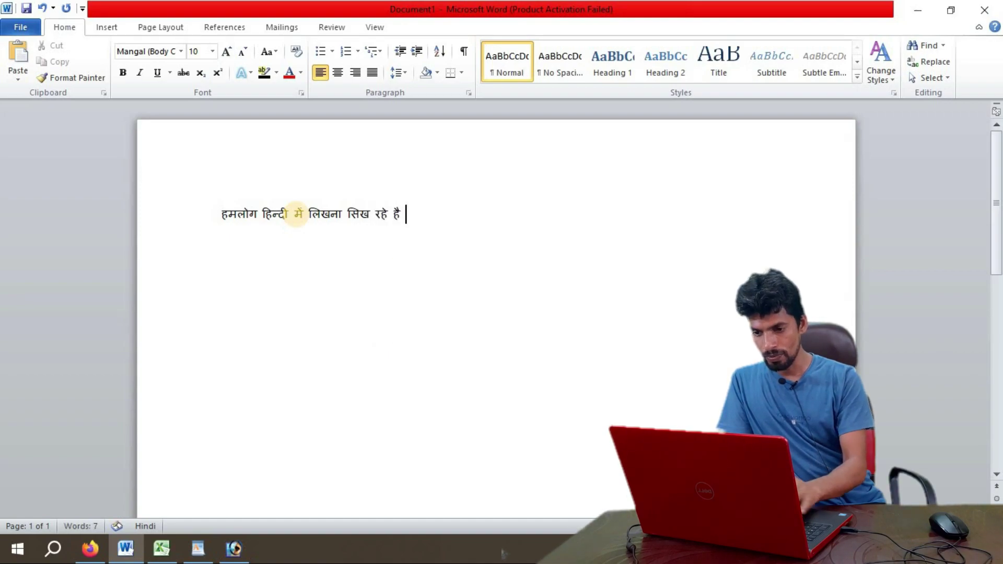
{"action": "type", "text": "!"}
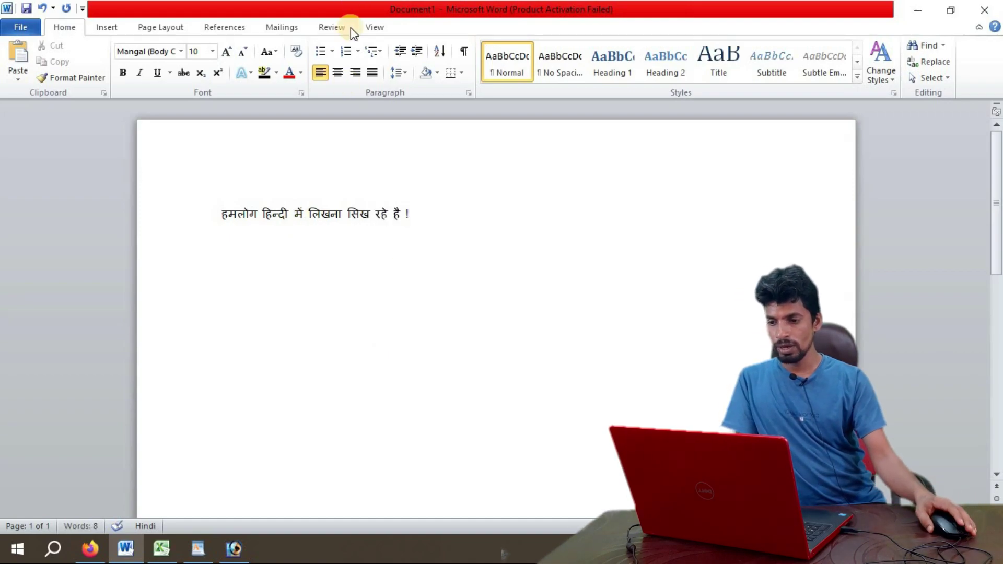
In Excel, widen column A, heighten row 1 to 112.50, and start editing cell A1.
{"action": "left_click", "coordinate": [924, 11]}
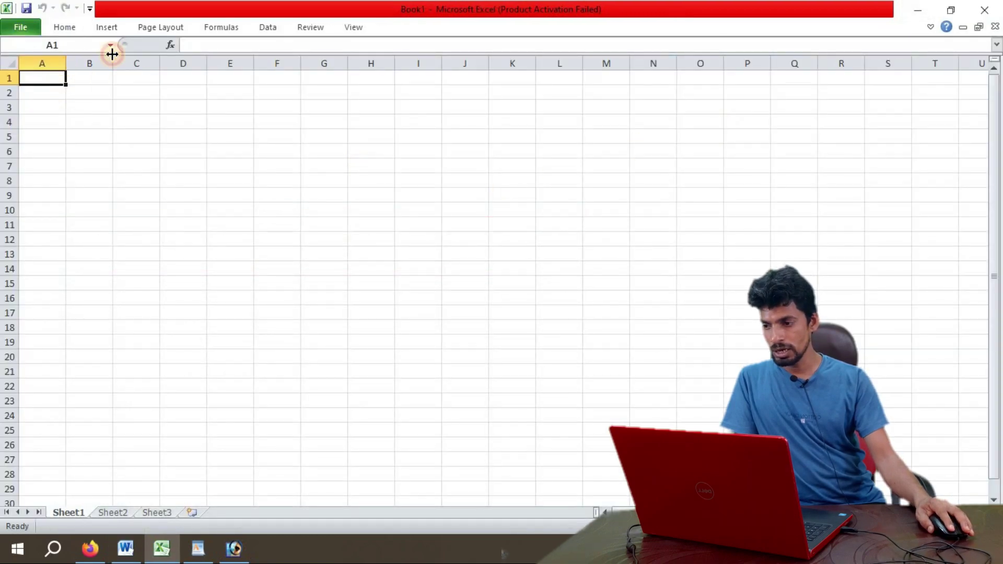
{"action": "left_click_drag", "start_coordinate": [112, 54], "coordinate": [488, 54]}
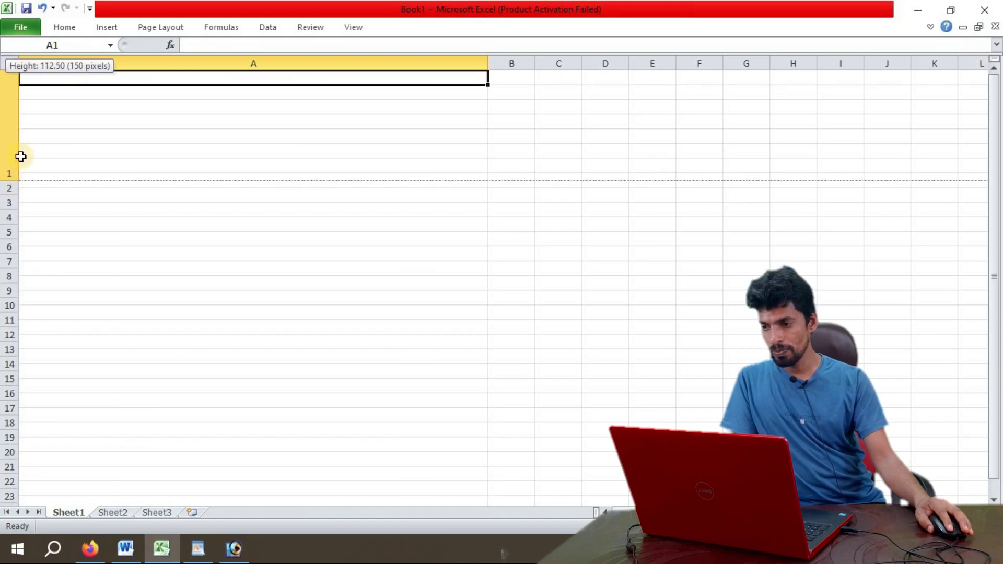
{"action": "left_click_drag", "start_coordinate": [5, 84], "coordinate": [6, 179]}
{"action": "double_click", "coordinate": [58, 125]}
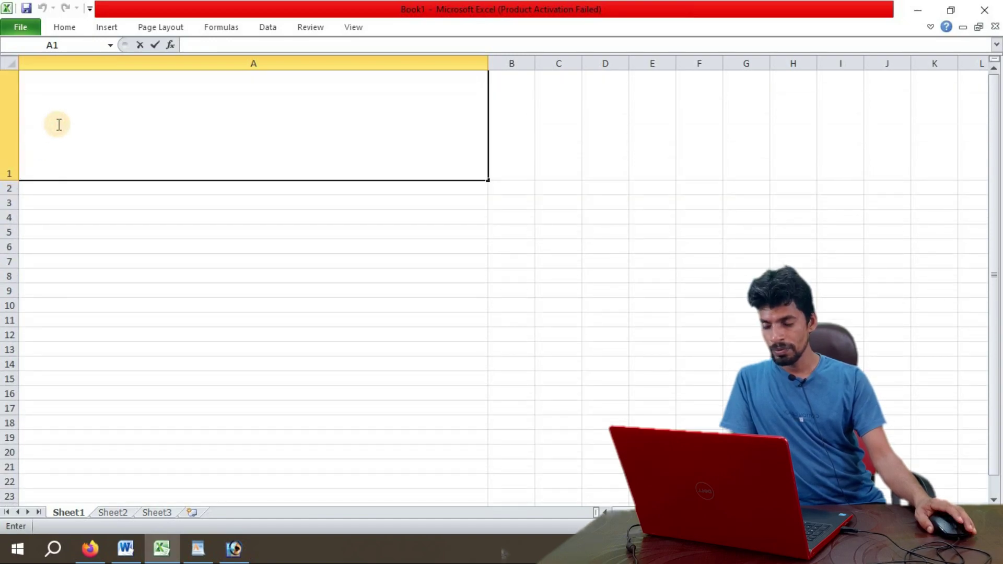
Type 'क्या आप हिन्दी में' in cell A1 via Hindi transliteration.
{"action": "type", "text": "kya"}
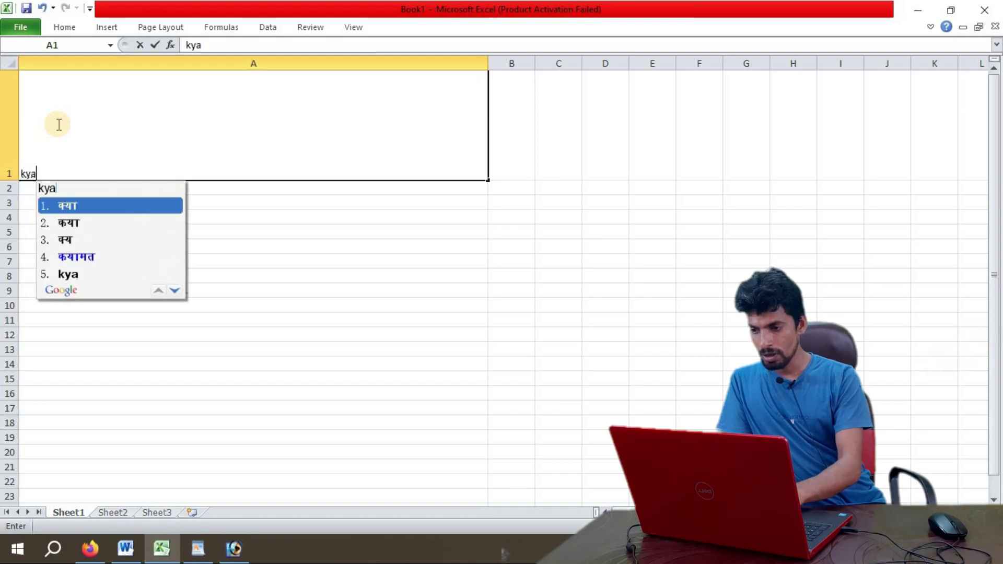
{"action": "key", "text": "space"}
{"action": "type", "text": "क्या aap"}
{"action": "key", "text": "space"}
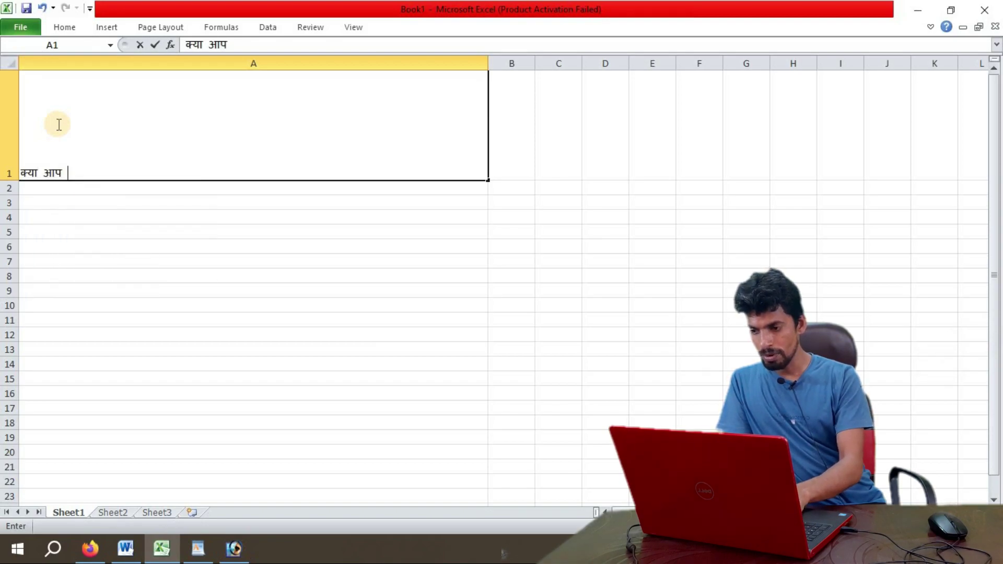
{"action": "type", "text": "hindi"}
{"action": "key", "text": "space"}
{"action": "type", "text": "me"}
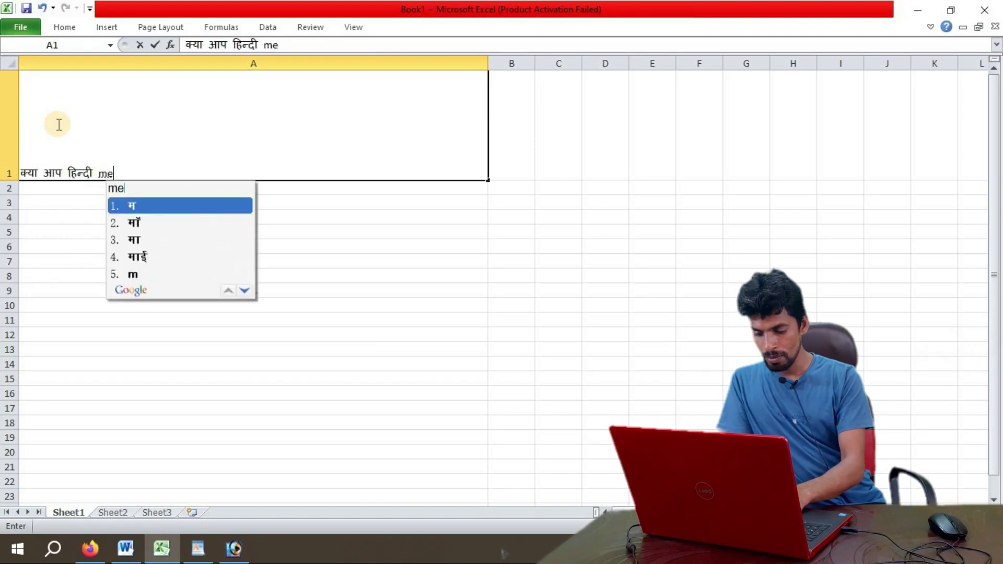
{"action": "key", "text": "space"}
Add 'टाइप', choosing the Hindi spelling, followed by 'करना जानते है ?'.
{"action": "type", "text": "type "}
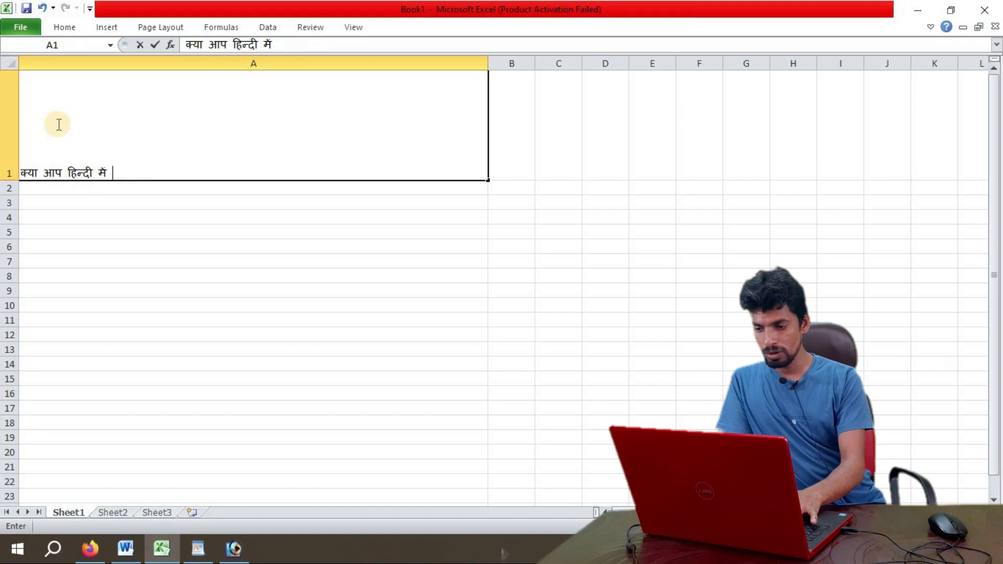
{"action": "type", "text": "type"}
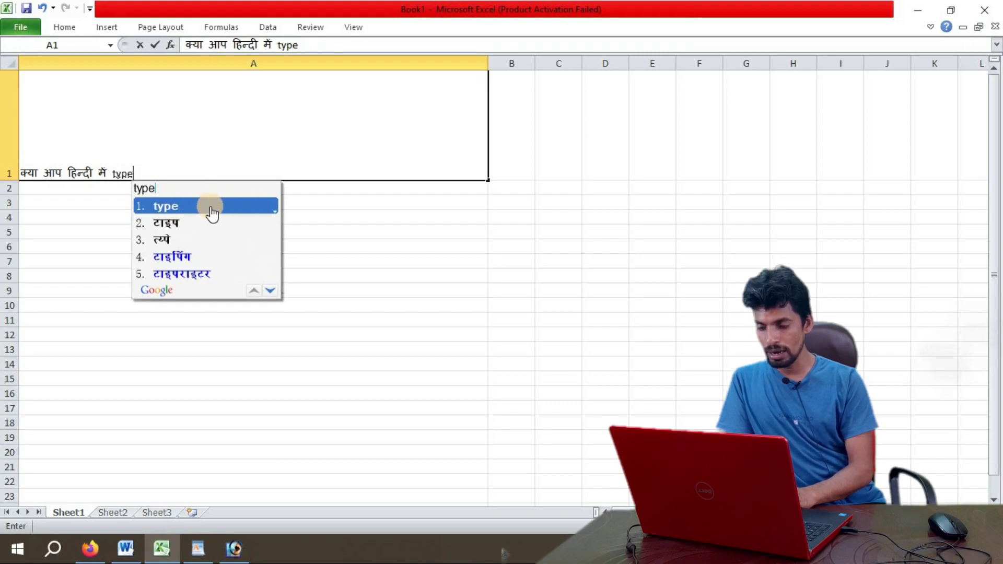
{"action": "left_click", "coordinate": [166, 224]}
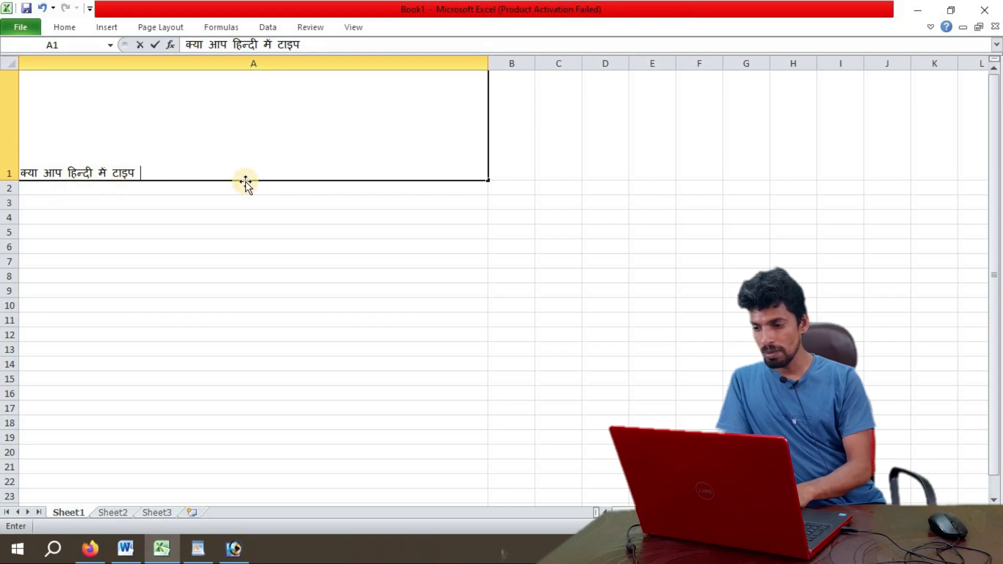
{"action": "type", "text": "arna "}
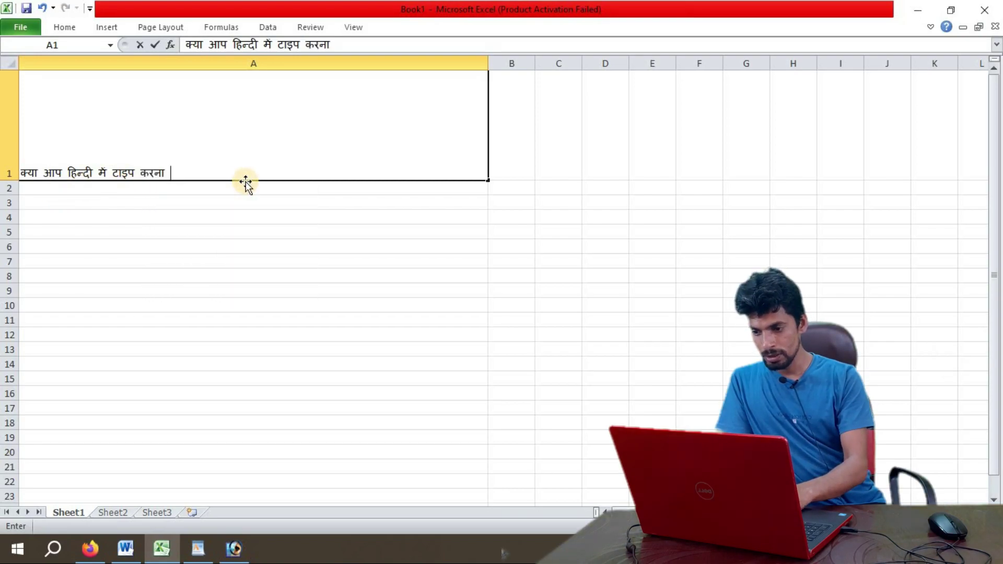
{"action": "type", "text": "jante "}
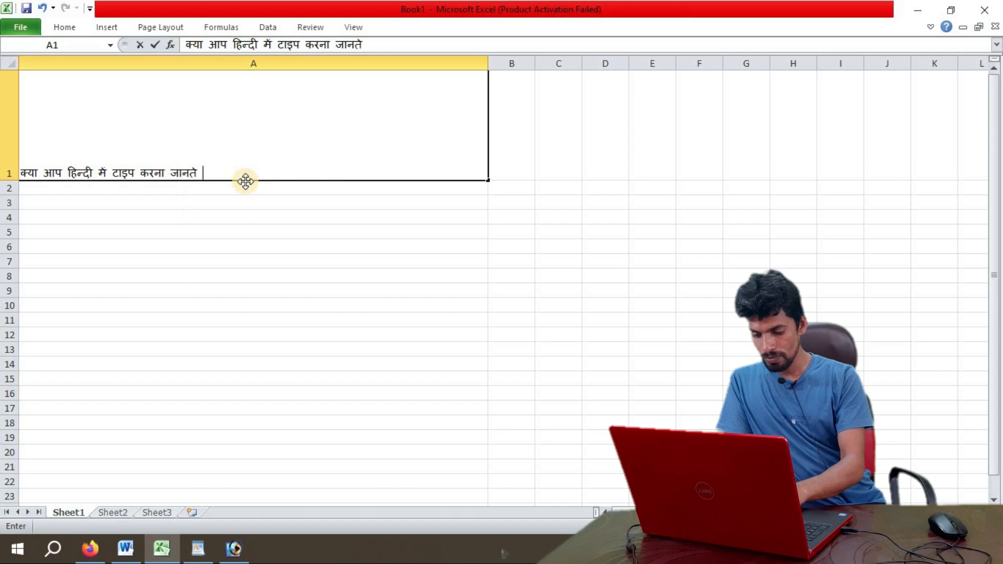
{"action": "type", "text": "hai ?"}
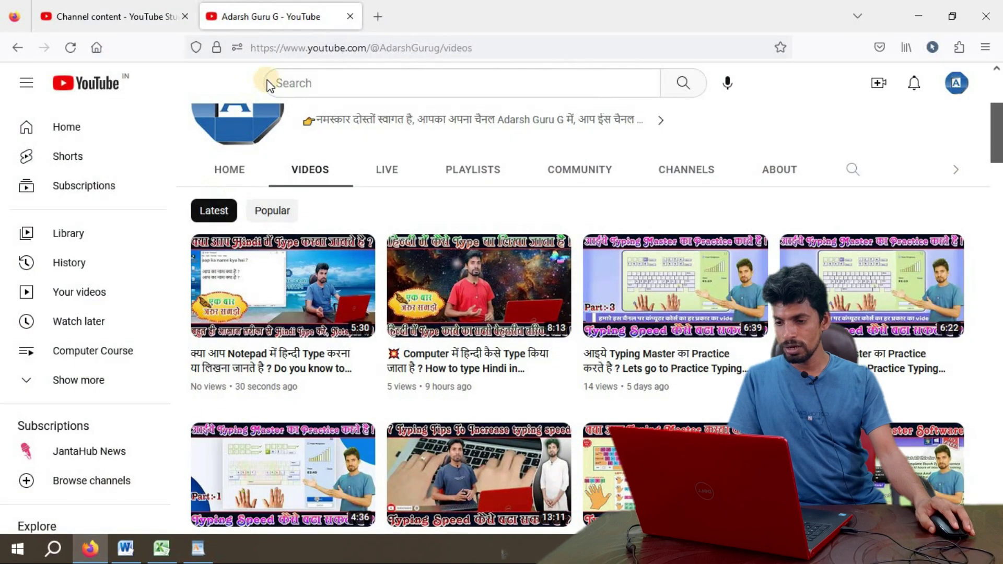
Open a new Firefox tab next to the YouTube tabs.
{"action": "left_click", "coordinate": [378, 17]}
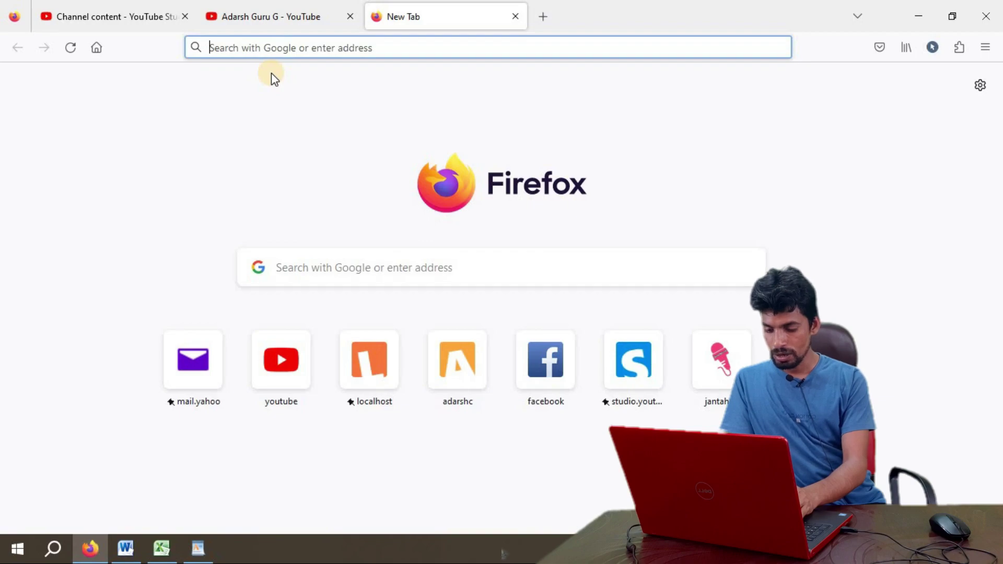
Search Google for 'गूगल का ceo कौन है ?' typed with Hindi transliteration.
{"action": "type", "text": "google"}
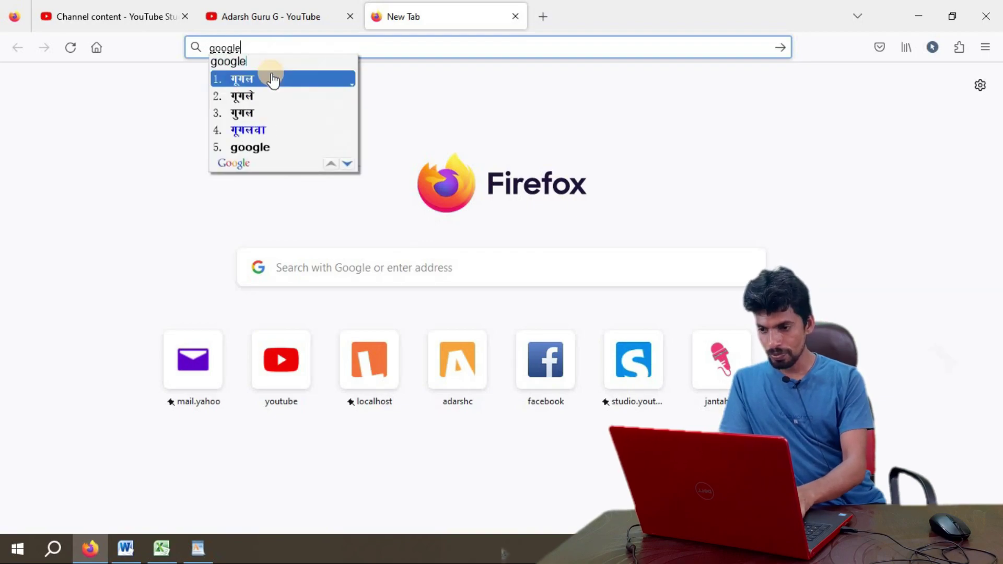
{"action": "key", "text": "space"}
{"action": "type", "text": "ka "}
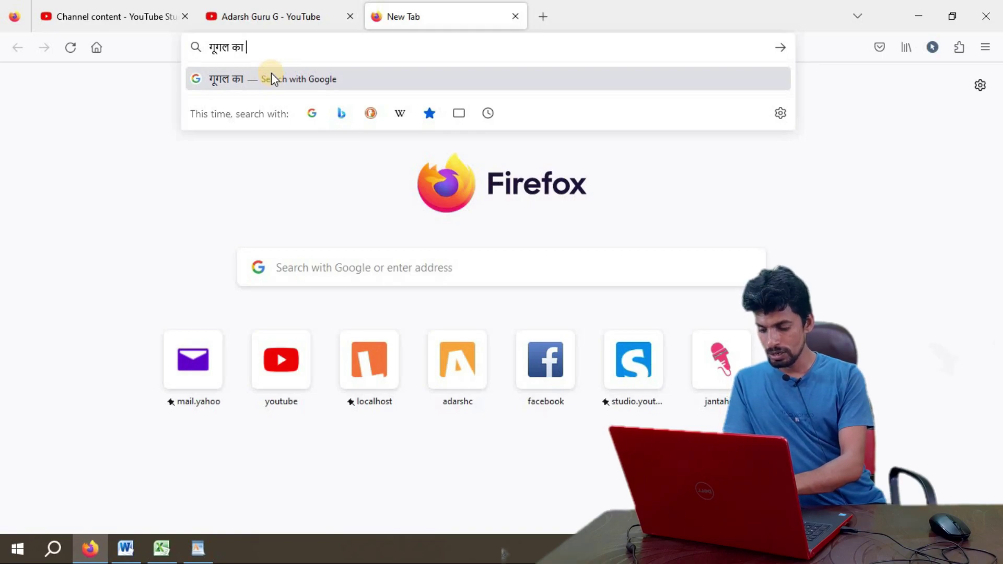
{"action": "type", "text": "ceo"}
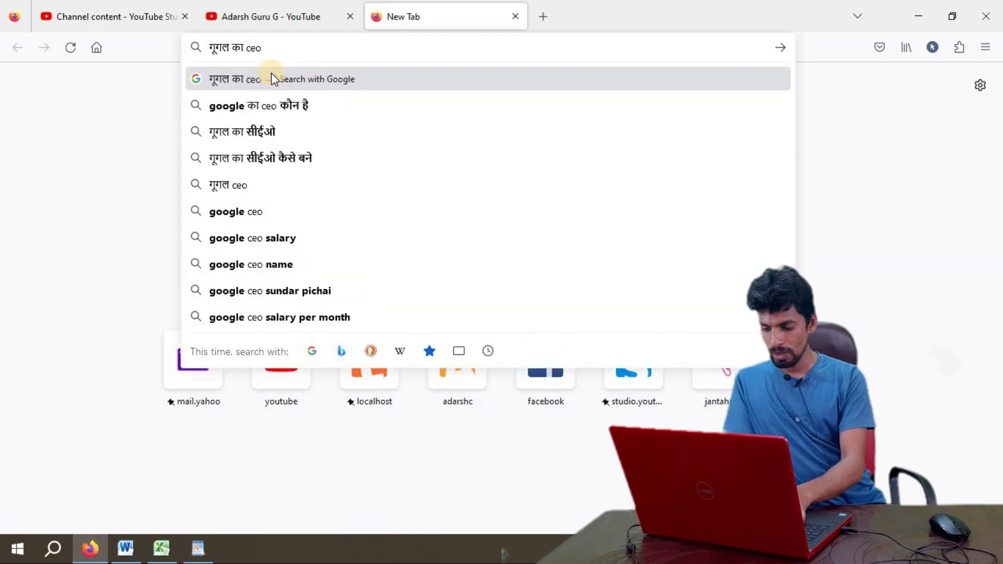
{"action": "key", "text": "super+space"}
{"action": "key", "text": "super+space"}
{"action": "type", "text": "kau"}
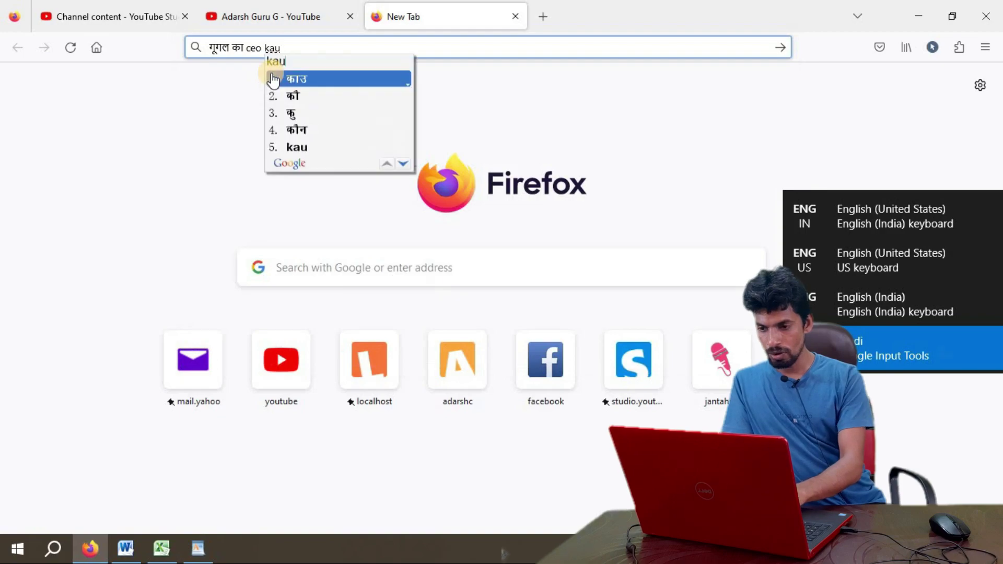
{"action": "key", "text": "space"}
{"action": "type", "text": "he"}
{"action": "key", "text": "space"}
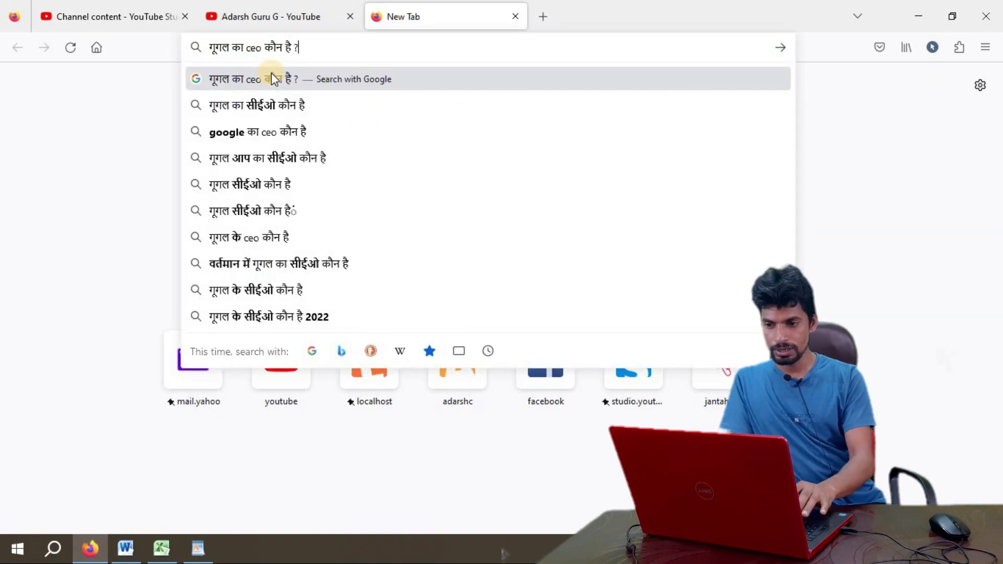
{"action": "key", "text": "Return"}
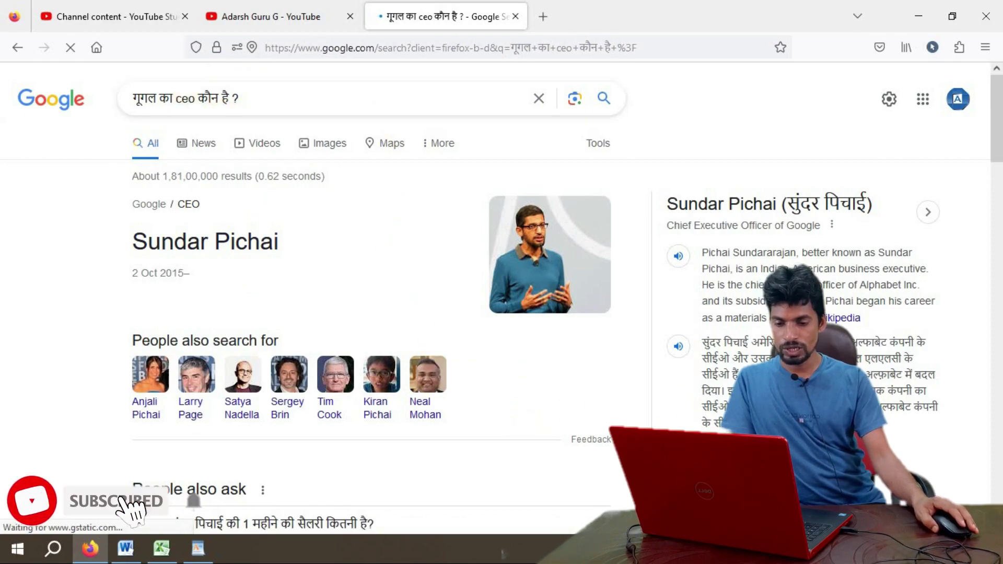
{"action": "scroll", "coordinate": [575, 413], "scroll_direction": "down", "scroll_amount": 2}
{"action": "scroll", "coordinate": [618, 380], "scroll_direction": "up", "scroll_amount": 2}
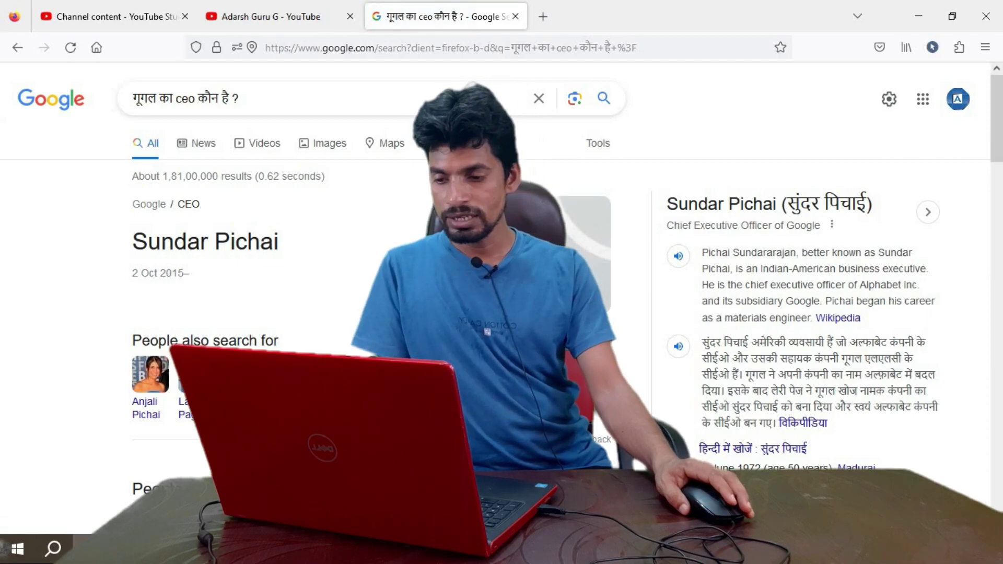
{"action": "scroll", "coordinate": [502, 282], "scroll_direction": "down", "scroll_amount": 1}
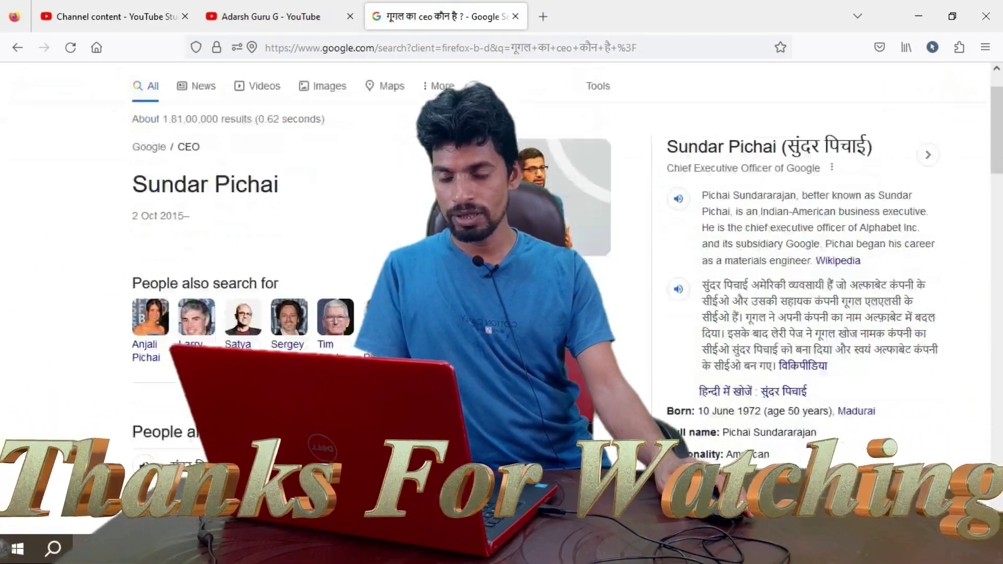
{"action": "scroll", "coordinate": [502, 282], "scroll_direction": "down", "scroll_amount": 6}
{"action": "scroll", "coordinate": [501, 282], "scroll_direction": "down", "scroll_amount": 6}
{"action": "scroll", "coordinate": [501, 283], "scroll_direction": "down", "scroll_amount": 2}
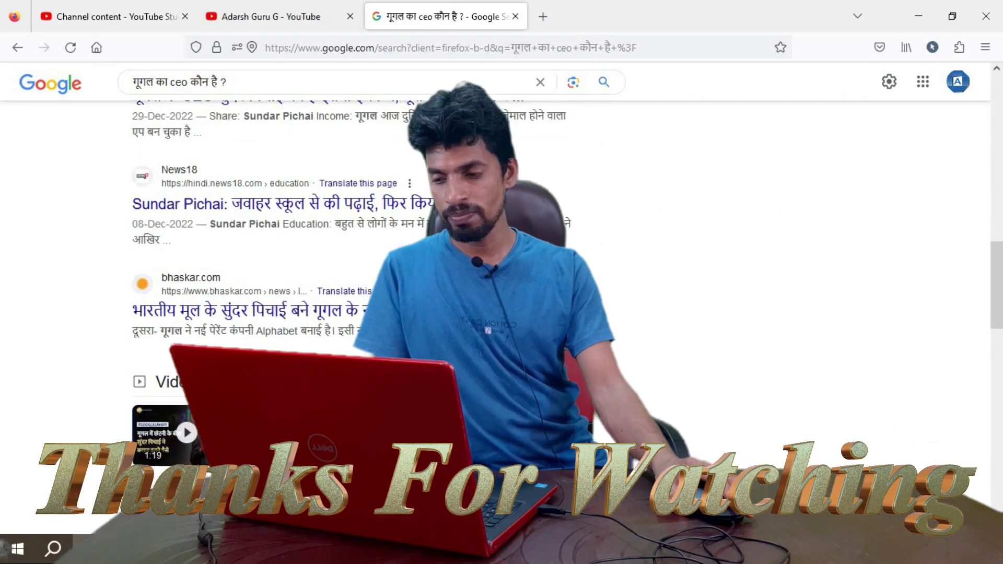
{"action": "scroll", "coordinate": [502, 283], "scroll_direction": "up", "scroll_amount": 5}
{"action": "scroll", "coordinate": [502, 283], "scroll_direction": "up", "scroll_amount": 1}
{"action": "scroll", "coordinate": [502, 283], "scroll_direction": "up", "scroll_amount": 5}
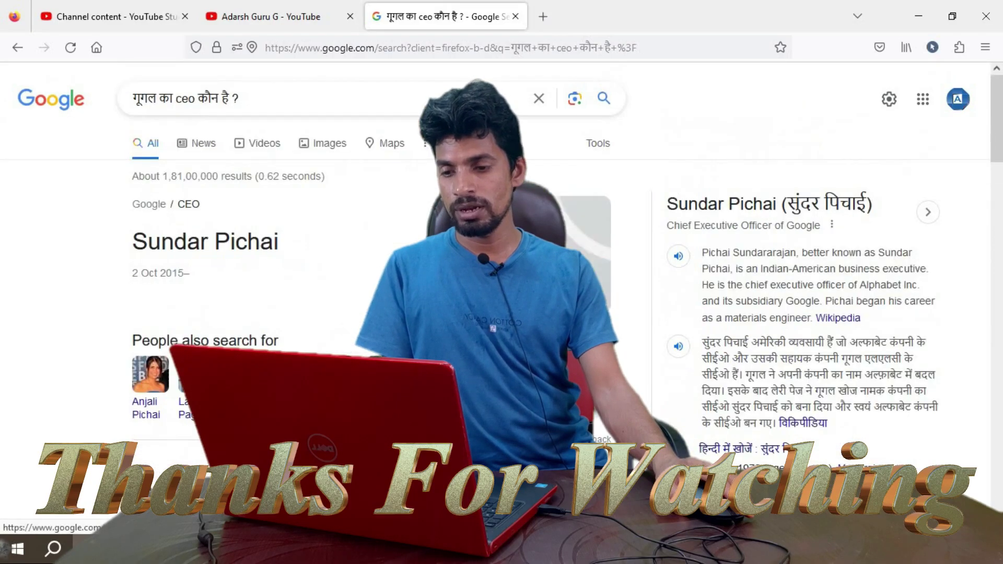